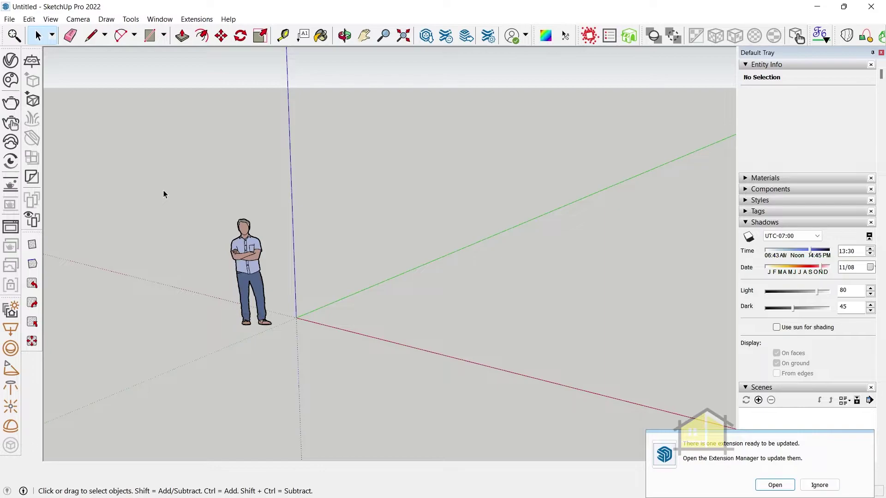
Delete the default standing person figure so only the axes remain.
{"action": "left_click", "coordinate": [819, 485]}
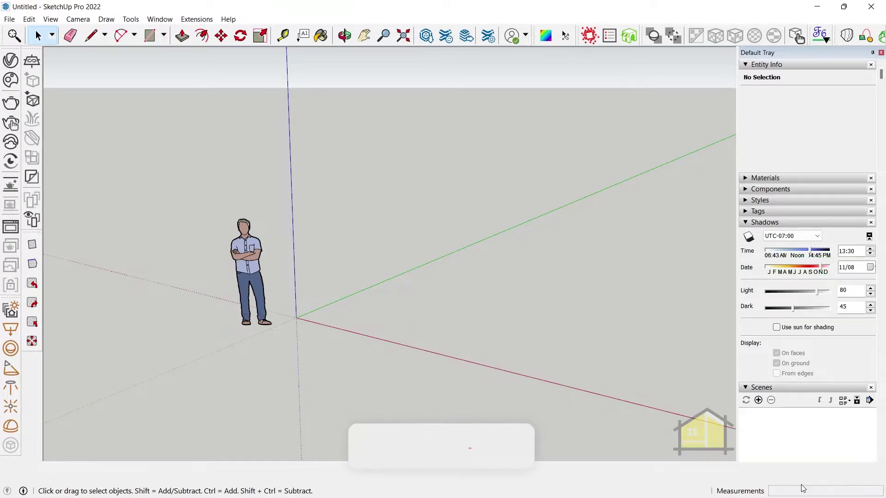
{"action": "middle_click_drag", "start_coordinate": [403, 311], "coordinate": [336, 292]}
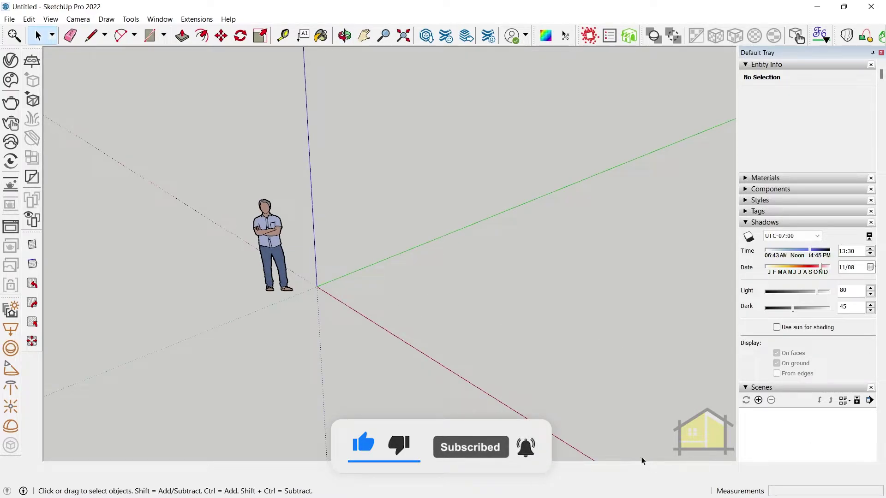
{"action": "right_click", "coordinate": [283, 326]}
{"action": "left_click", "coordinate": [196, 277]}
{"action": "middle_click_drag", "start_coordinate": [285, 266], "coordinate": [362, 269]}
{"action": "left_click_drag", "start_coordinate": [211, 187], "coordinate": [470, 363]}
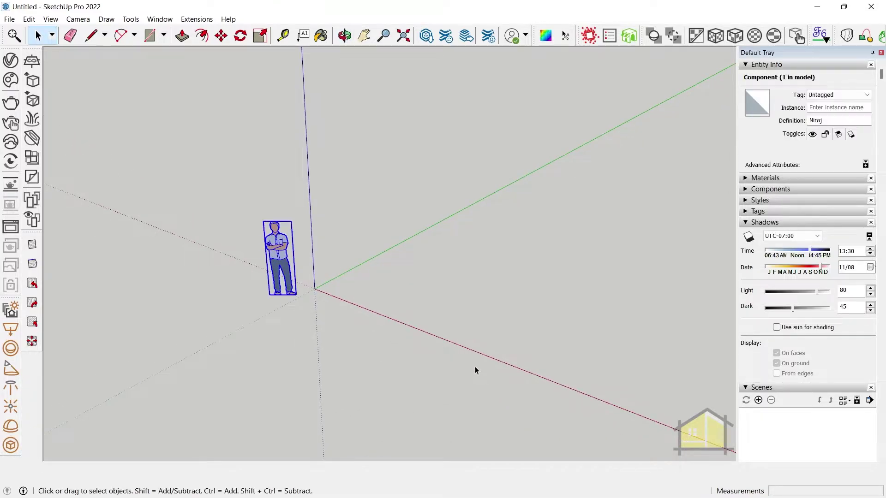
{"action": "key", "text": "Delete"}
{"action": "middle_click_drag", "start_coordinate": [438, 314], "coordinate": [347, 256]}
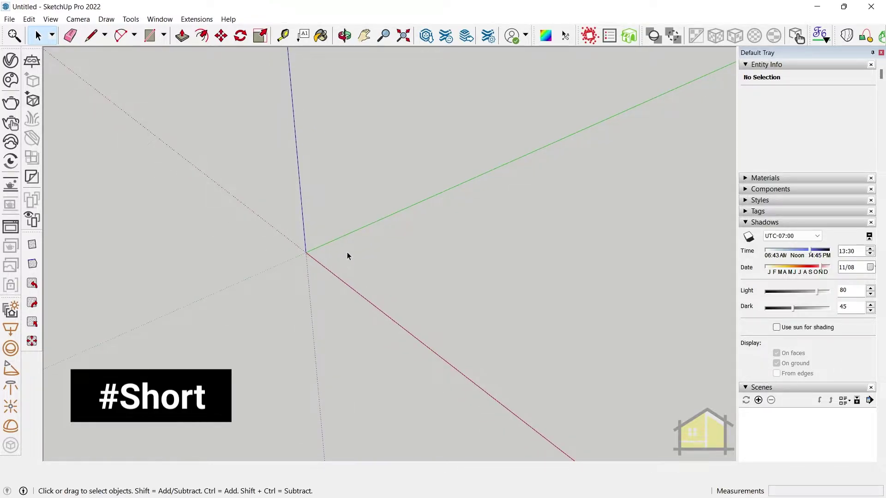
{"action": "mouse_move", "coordinate": [275, 249]}
{"action": "middle_mouse_down"}
{"action": "mouse_move", "coordinate": [281, 254]}
{"action": "mouse_move", "coordinate": [267, 243]}
{"action": "middle_mouse_up"}
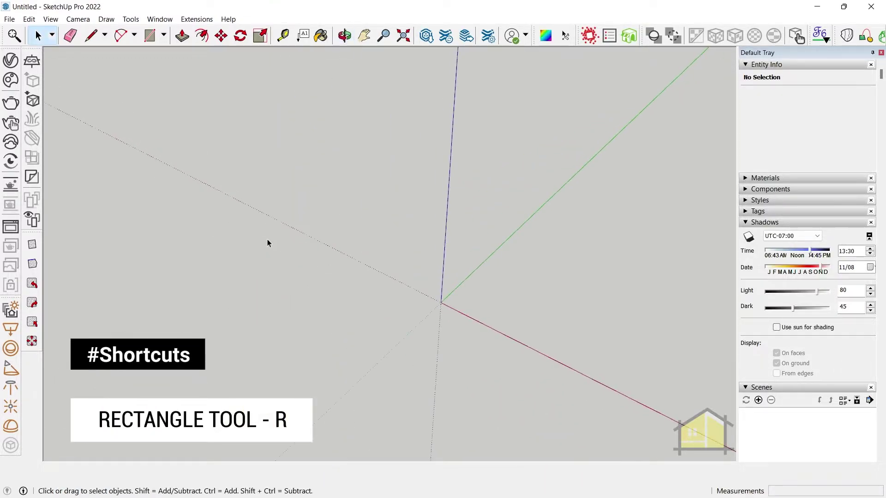
Draw a rectangle of roughly 1.57 m by 1.69 m on the ground near the origin.
{"action": "left_click", "coordinate": [150, 35]}
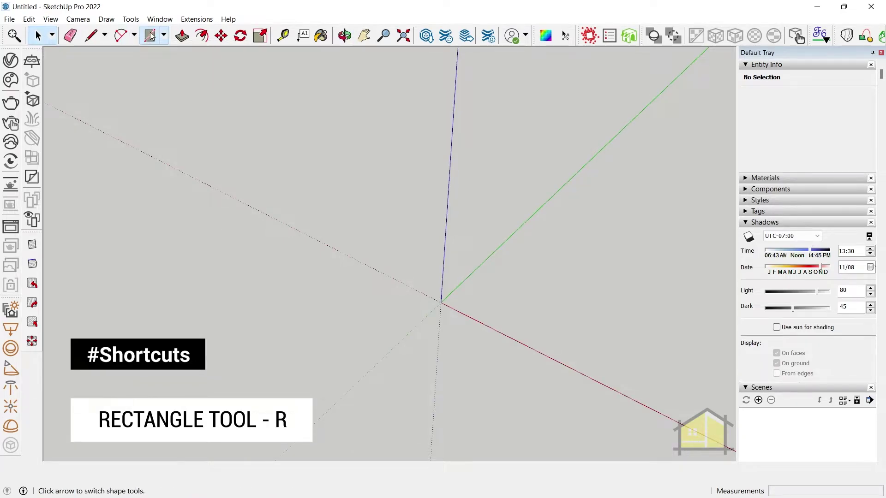
{"action": "middle_click_drag", "start_coordinate": [155, 55], "coordinate": [332, 223]}
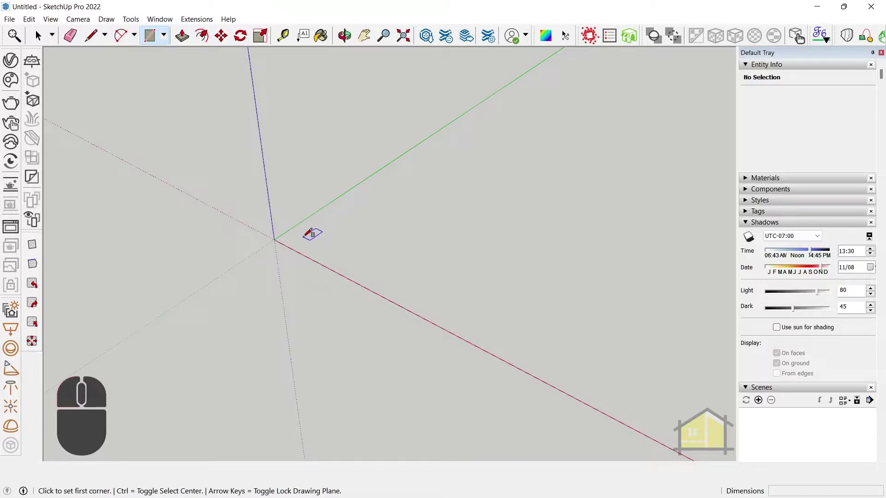
{"action": "left_click", "coordinate": [312, 230]}
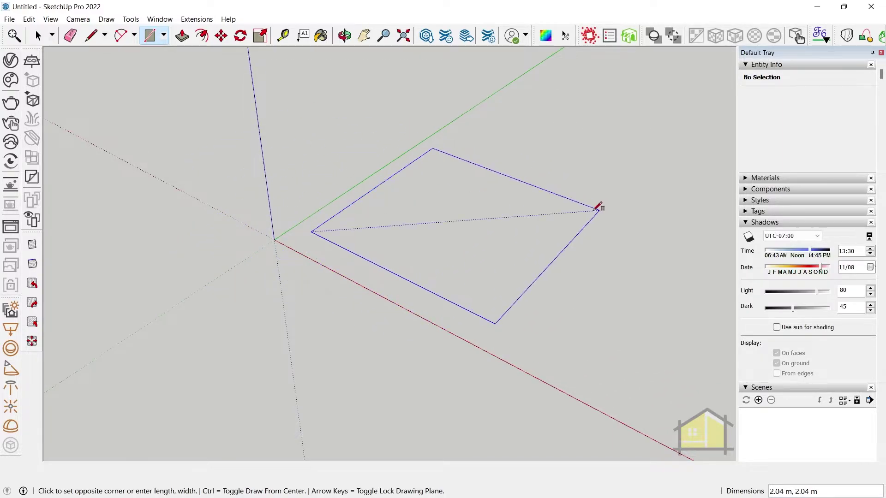
{"action": "left_click", "coordinate": [537, 210]}
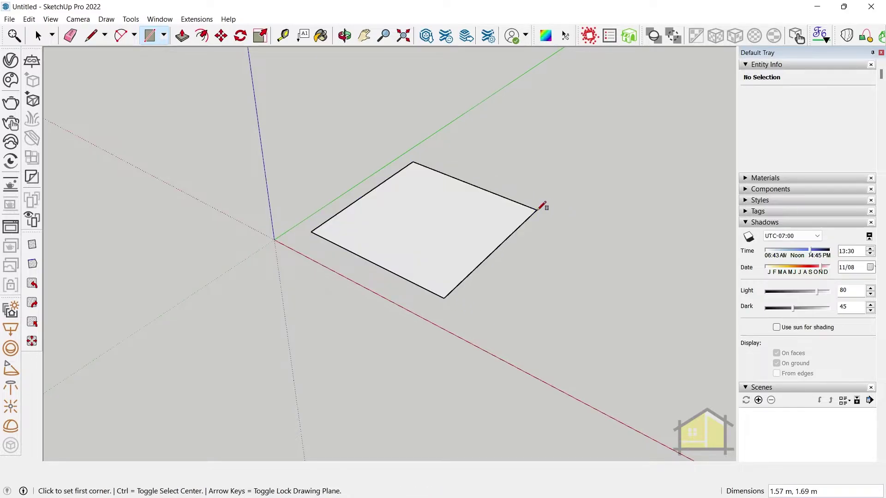
Draw an exact 1 m by 2 m rectangle beside the first one by typing 1,2.
{"action": "scroll", "coordinate": [475, 247], "scroll_direction": "down", "scroll_amount": 2}
{"action": "scroll", "coordinate": [474, 247], "scroll_direction": "up", "scroll_amount": 2}
{"action": "scroll", "coordinate": [226, 245], "scroll_direction": "down", "scroll_amount": 4}
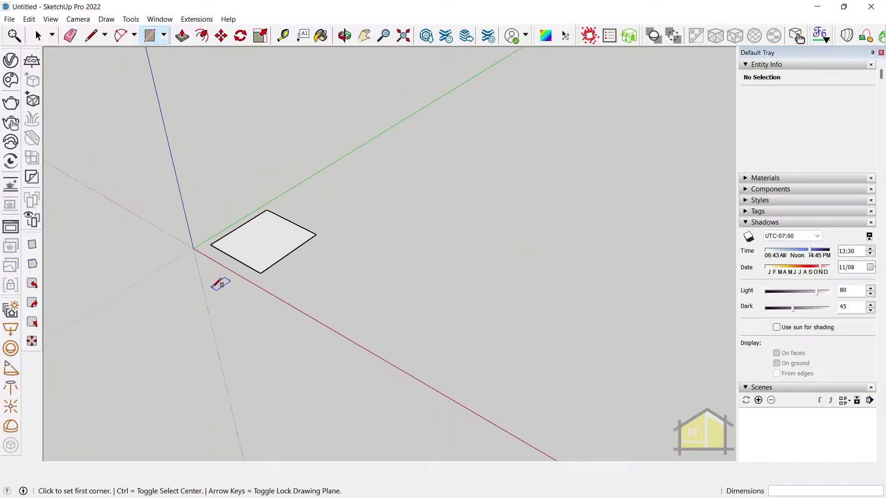
{"action": "left_click_drag", "start_coordinate": [308, 193], "coordinate": [220, 123]}
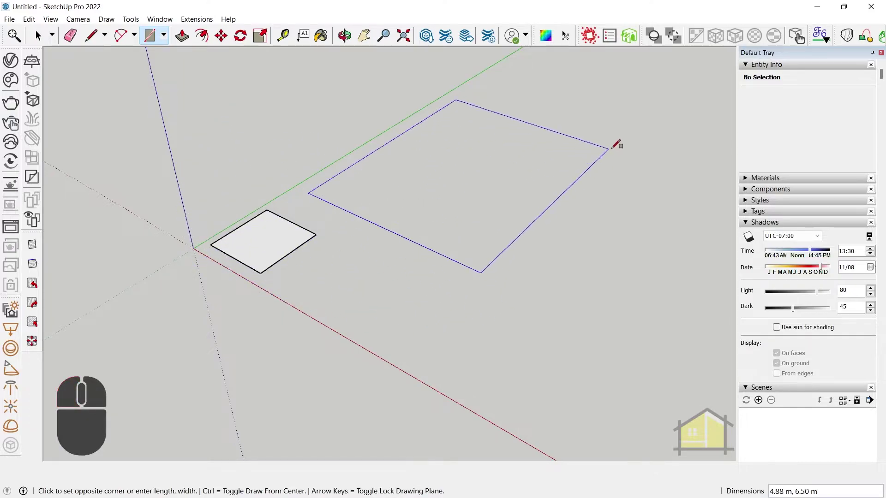
{"action": "scroll", "coordinate": [403, 130], "scroll_direction": "up", "scroll_amount": 2}
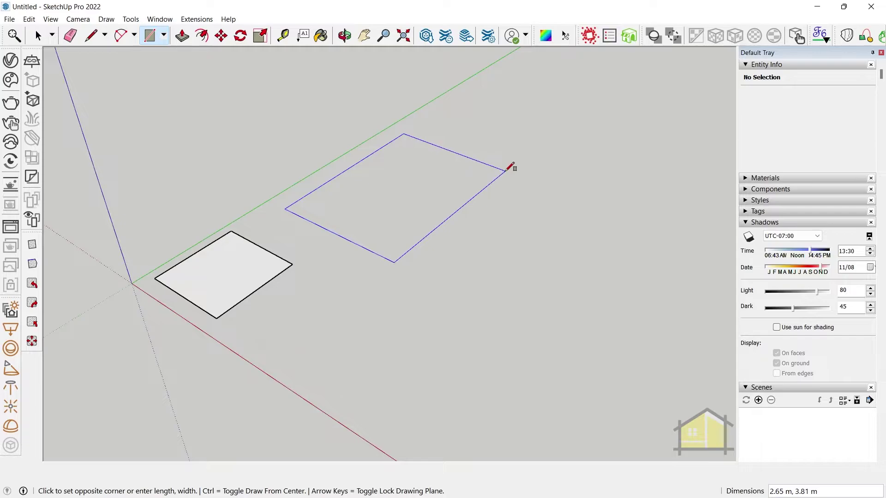
{"action": "type", "text": "1"}
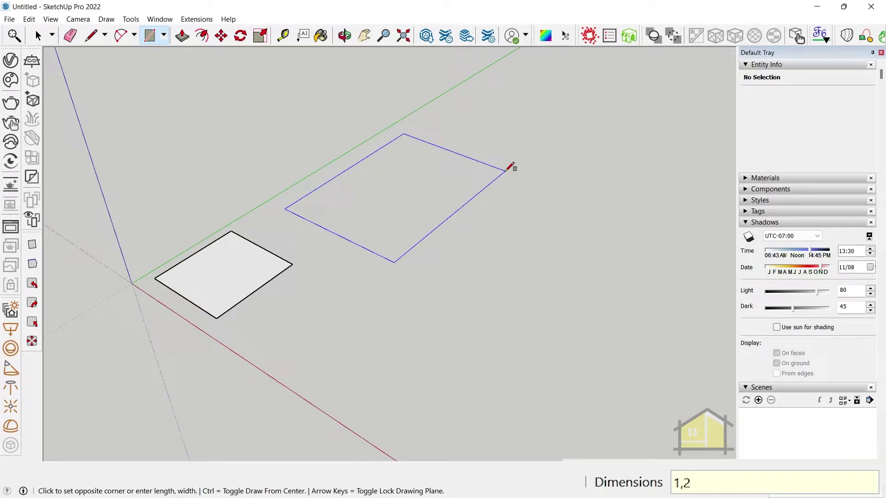
{"action": "type", "text": ",2"}
{"action": "key", "text": "Return"}
{"action": "middle_click_drag", "start_coordinate": [510, 166], "coordinate": [300, 263]}
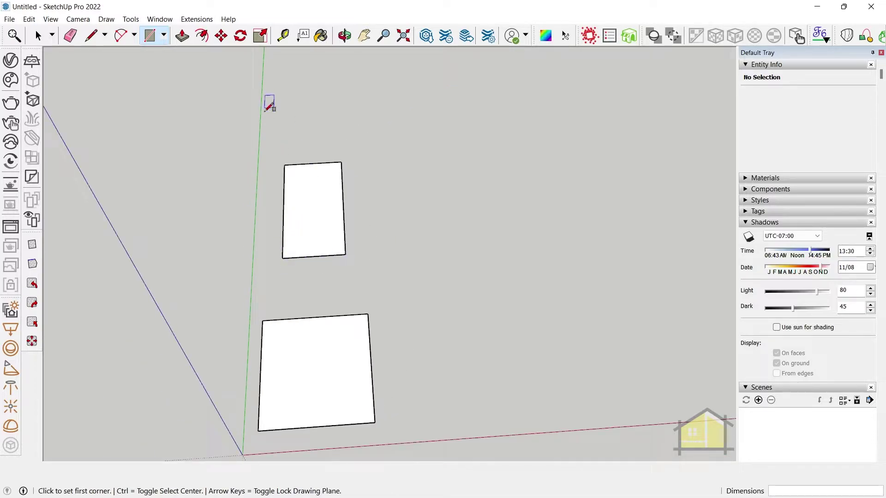
Draw a large 4 m by 5 m rectangle beside the two smaller ones, then return to Select.
{"action": "mouse_move", "coordinate": [292, 152]}
{"action": "middle_mouse_down"}
{"action": "mouse_move", "coordinate": [253, 233]}
{"action": "mouse_move", "coordinate": [368, 192]}
{"action": "mouse_move", "coordinate": [333, 151]}
{"action": "middle_mouse_up"}
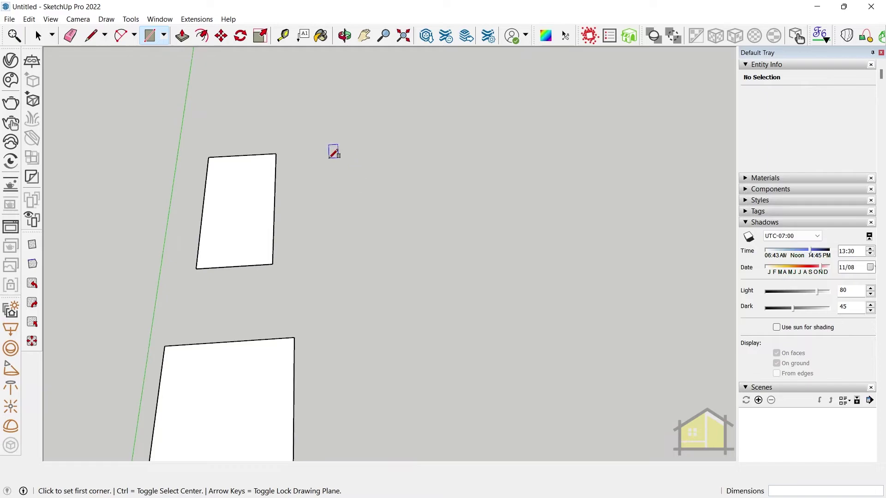
{"action": "left_click", "coordinate": [321, 162]}
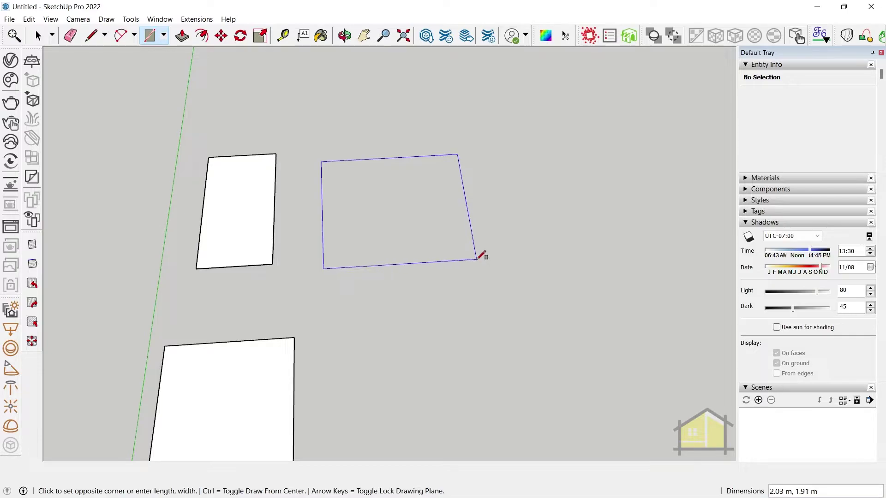
{"action": "type", "text": "4,5"}
{"action": "key", "text": "Return"}
{"action": "scroll", "coordinate": [461, 240], "scroll_direction": "down", "scroll_amount": 3}
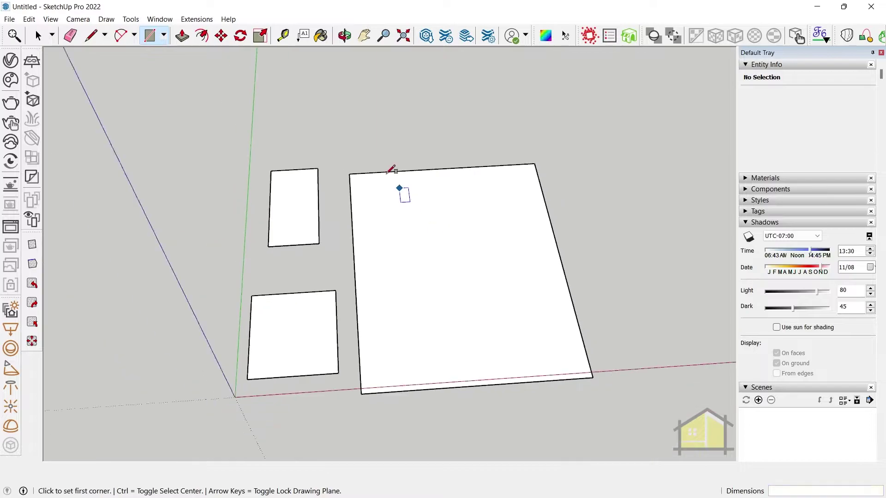
{"action": "scroll", "coordinate": [332, 198], "scroll_direction": "down", "scroll_amount": 2}
{"action": "scroll", "coordinate": [369, 178], "scroll_direction": "up", "scroll_amount": 1}
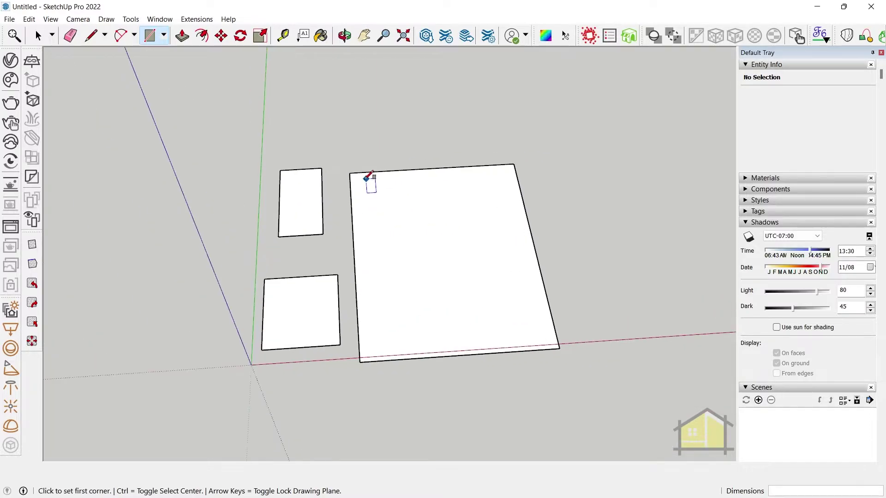
{"action": "scroll", "coordinate": [402, 233], "scroll_direction": "up", "scroll_amount": 3}
{"action": "key", "text": "space"}
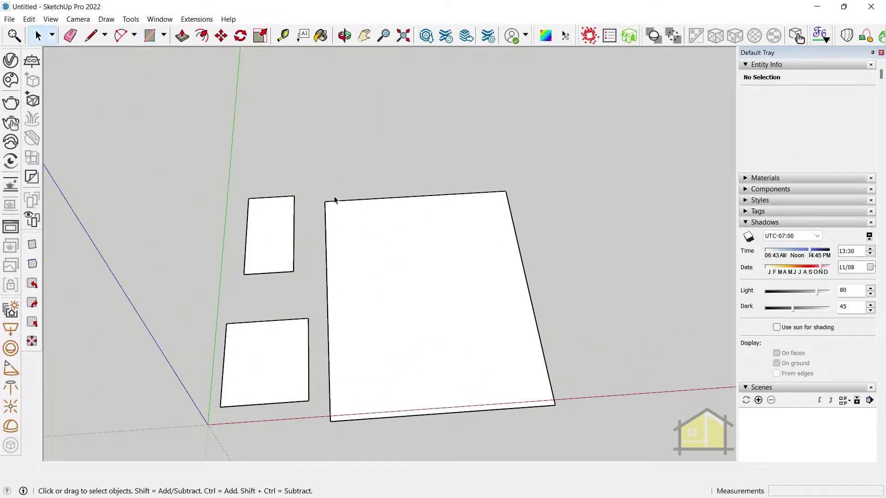
{"action": "scroll", "coordinate": [280, 178], "scroll_direction": "down", "scroll_amount": 1}
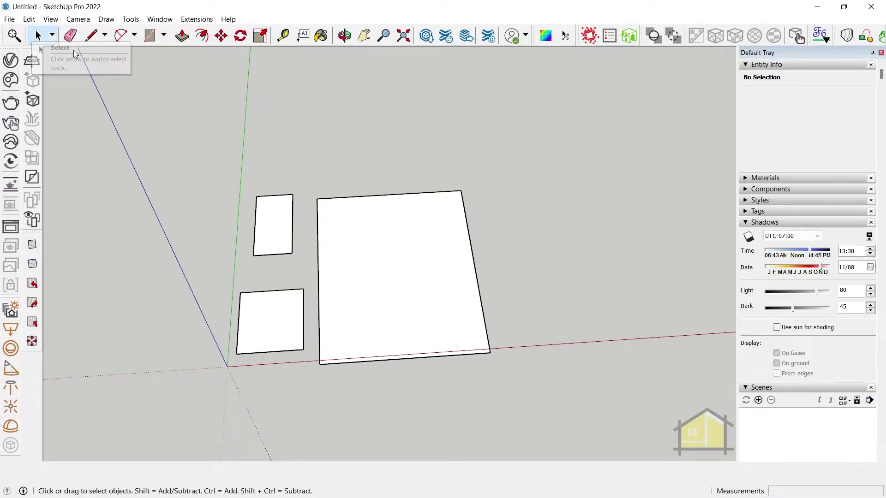
{"action": "scroll", "coordinate": [393, 190], "scroll_direction": "up", "scroll_amount": 1}
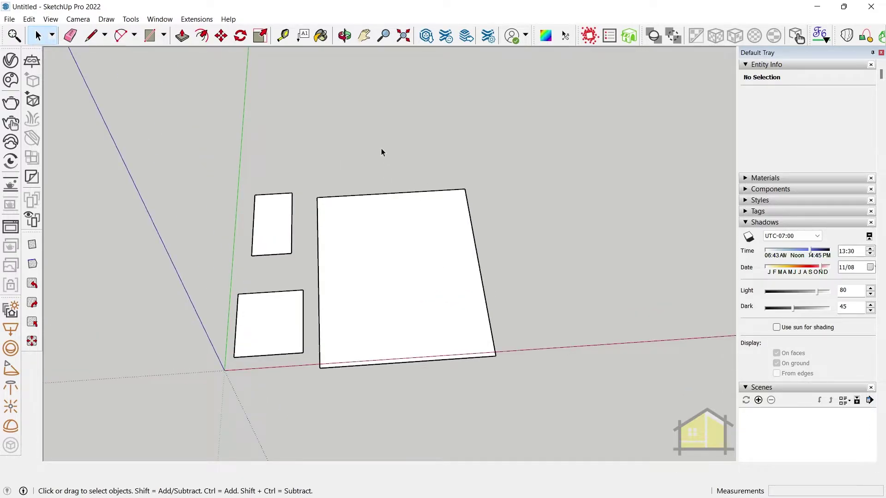
Start a Tape Measure reading from the large face's top edge, then cancel it.
{"action": "key", "text": "t"}
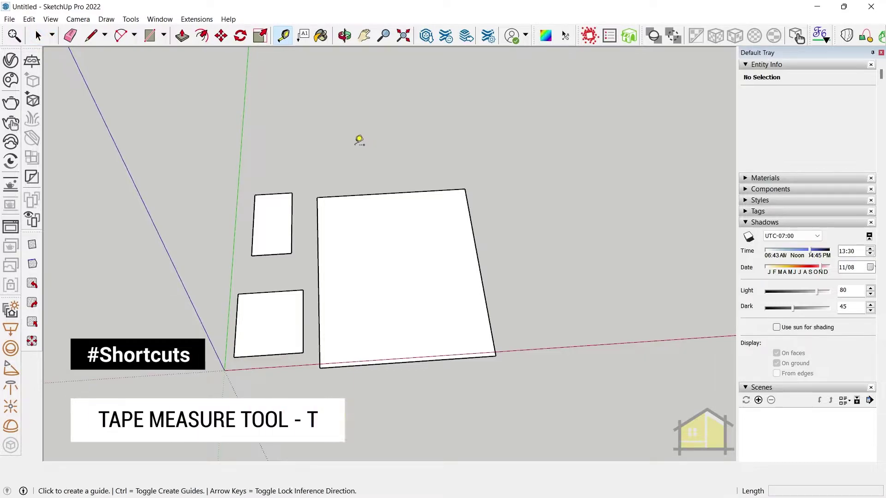
{"action": "scroll", "coordinate": [333, 147], "scroll_direction": "up", "scroll_amount": 1}
{"action": "left_click", "coordinate": [340, 207]}
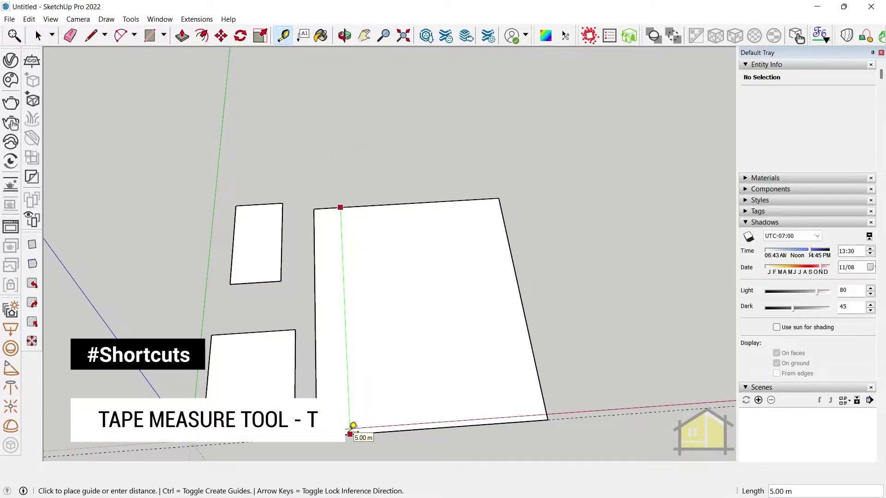
{"action": "key", "text": "space"}
{"action": "scroll", "coordinate": [180, 290], "scroll_direction": "down", "scroll_amount": 2}
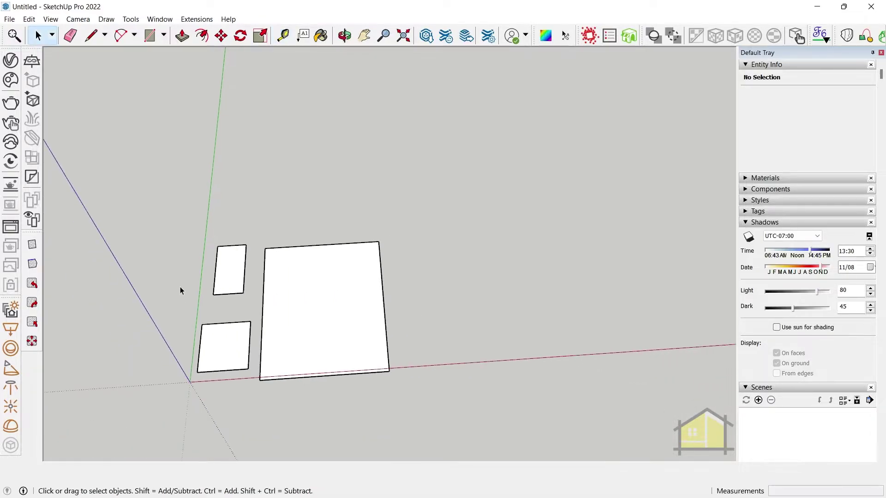
Reorient the view and activate the Rectangle tool (R) for the next shape.
{"action": "middle_click_drag", "start_coordinate": [451, 248], "coordinate": [310, 213]}
{"action": "scroll", "coordinate": [327, 349], "scroll_direction": "up", "scroll_amount": 1}
{"action": "scroll", "coordinate": [793, 438], "scroll_direction": "down", "scroll_amount": 1}
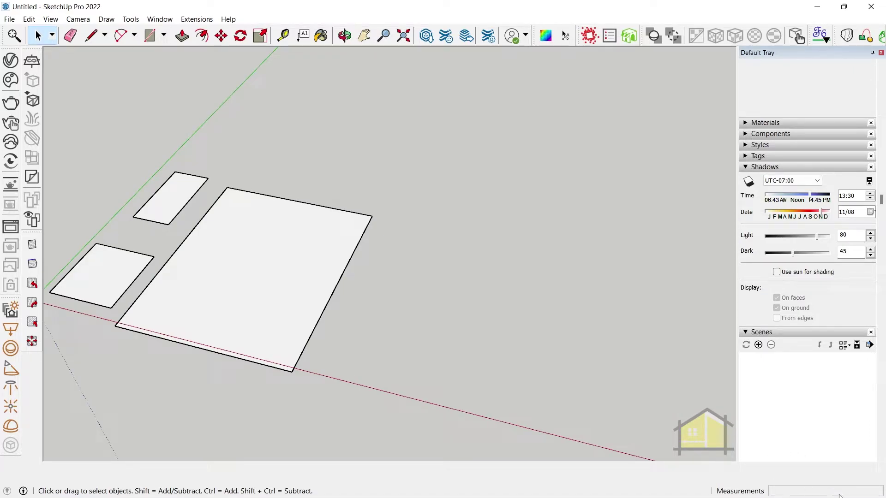
{"action": "scroll", "coordinate": [422, 242], "scroll_direction": "down", "scroll_amount": 1}
{"action": "scroll", "coordinate": [416, 249], "scroll_direction": "up", "scroll_amount": 1}
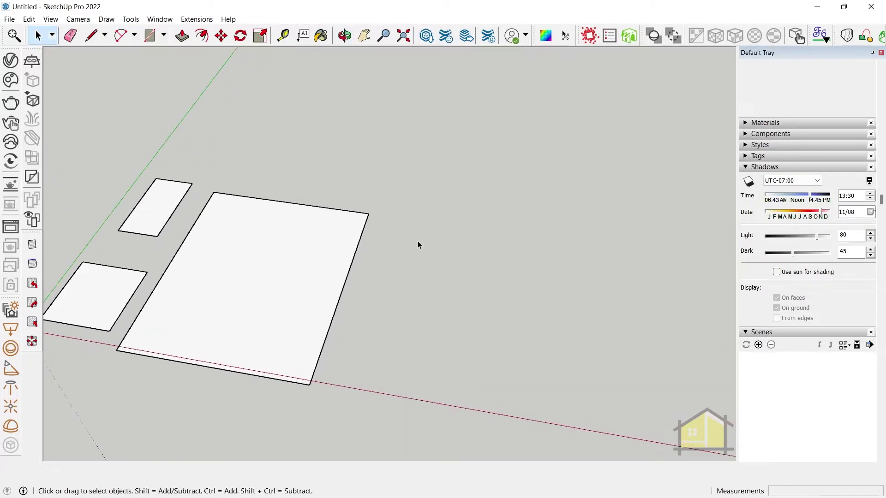
{"action": "key", "text": "r"}
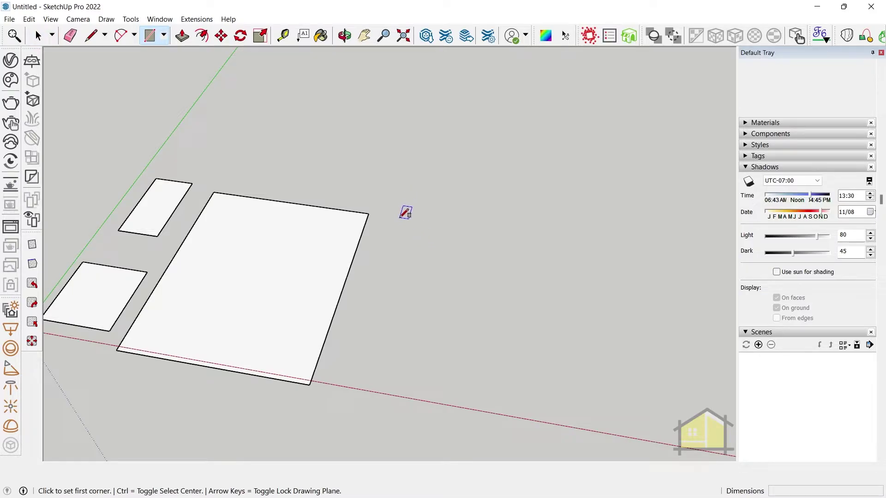
Draw a narrow 4" by 24" rectangle to the right of the large face.
{"action": "left_click", "coordinate": [396, 219]}
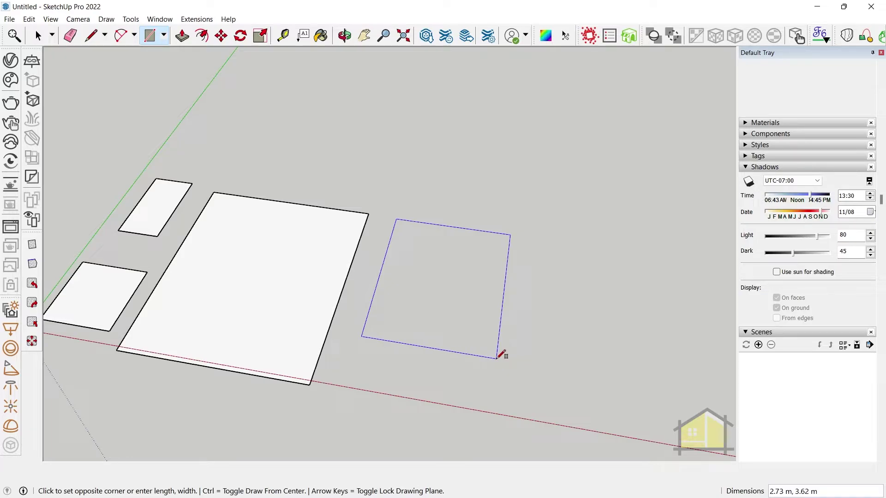
{"action": "type", "text": "4\",24"}
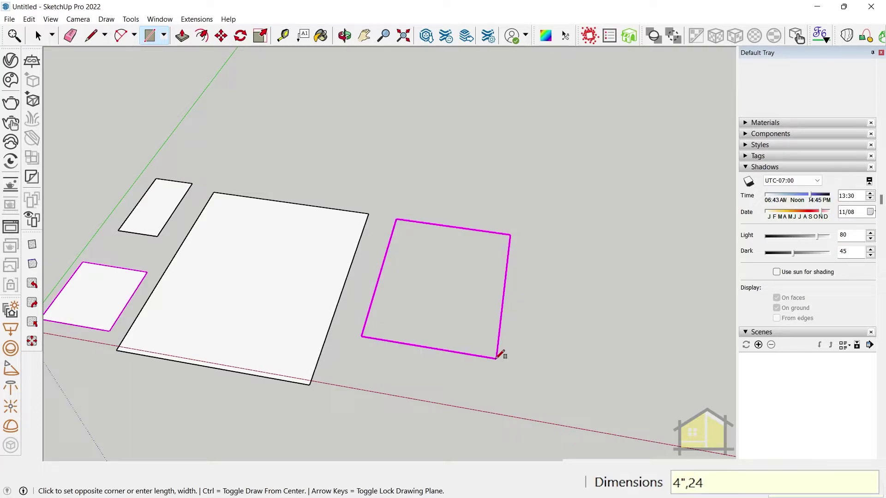
{"action": "key", "text": "Return"}
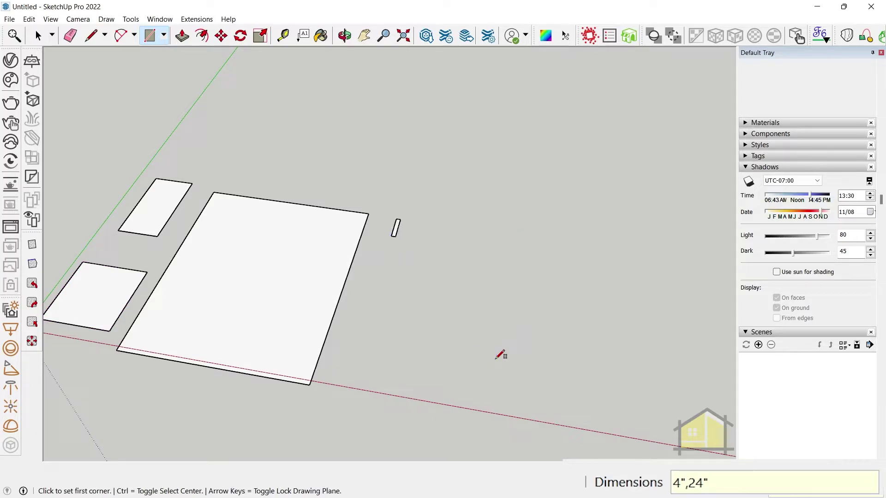
Draw a 1'6" by 3'6" rectangle just right of the narrow strip.
{"action": "scroll", "coordinate": [453, 215], "scroll_direction": "up", "scroll_amount": 5}
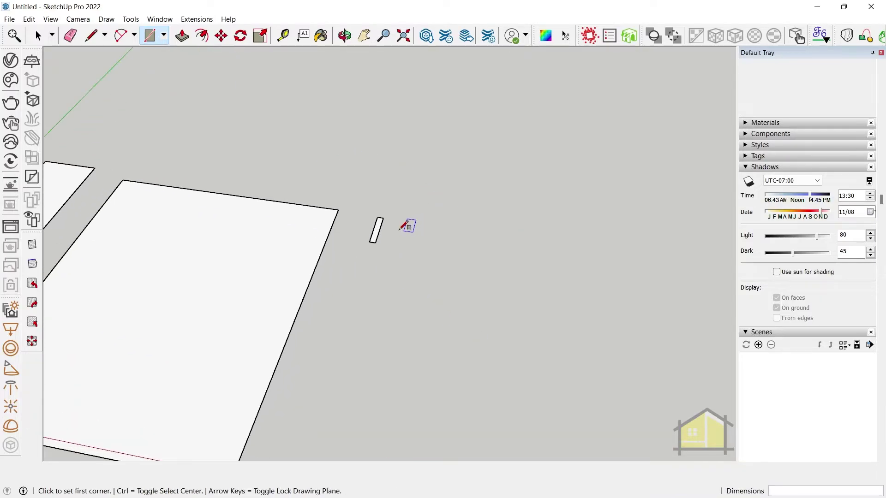
{"action": "scroll", "coordinate": [366, 208], "scroll_direction": "down", "scroll_amount": 3}
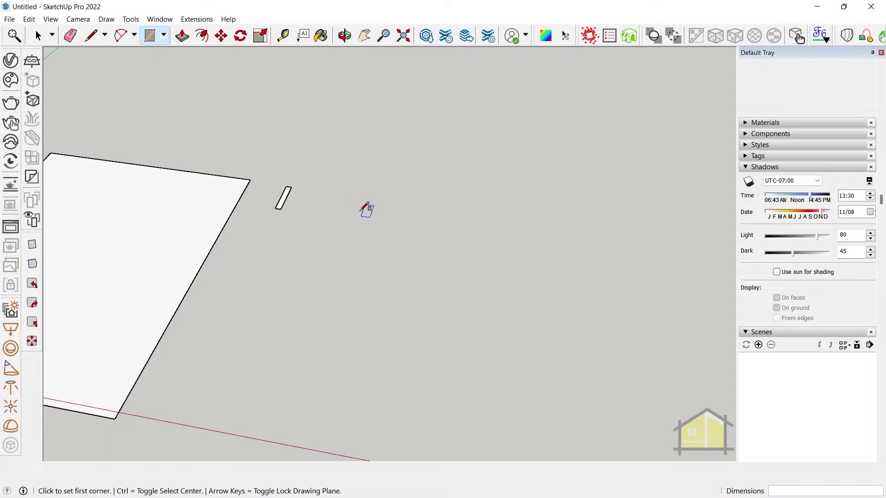
{"action": "scroll", "coordinate": [357, 195], "scroll_direction": "up", "scroll_amount": 1}
{"action": "left_click", "coordinate": [343, 187]}
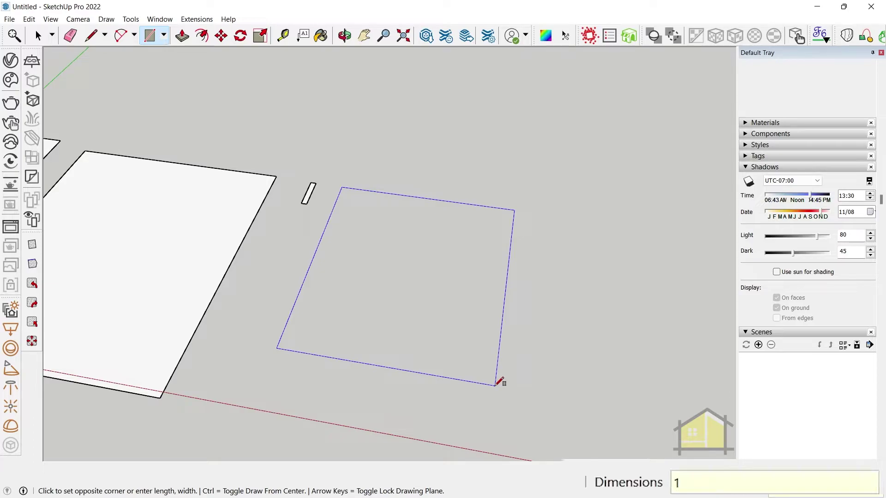
{"action": "type", "text": "'6\",3'6\""}
{"action": "key", "text": "Return"}
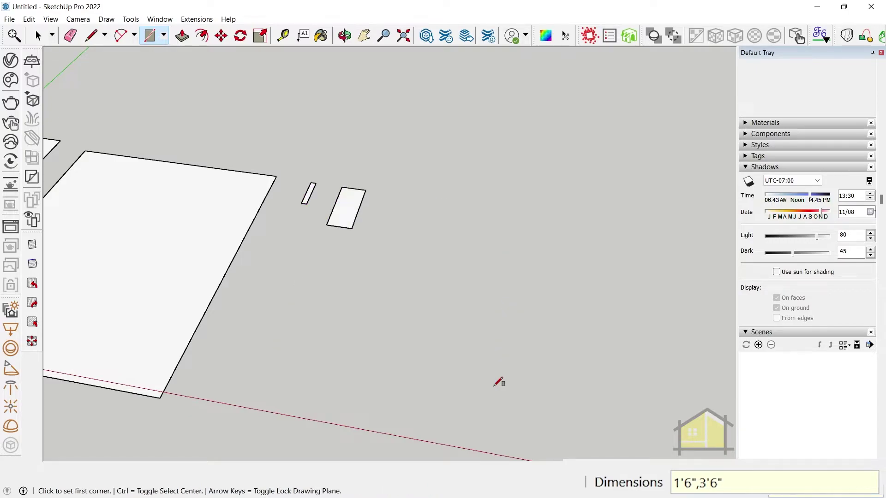
{"action": "scroll", "coordinate": [336, 225], "scroll_direction": "up", "scroll_amount": 3}
{"action": "scroll", "coordinate": [442, 220], "scroll_direction": "down", "scroll_amount": 4}
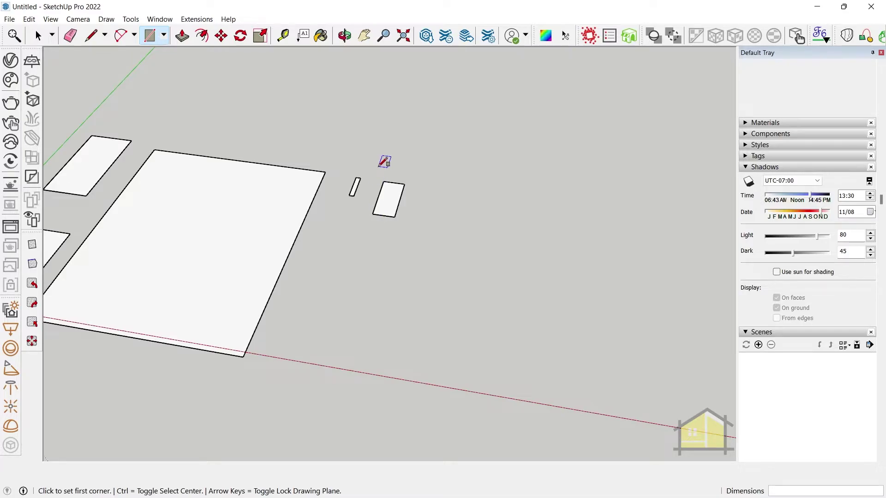
{"action": "scroll", "coordinate": [380, 162], "scroll_direction": "down", "scroll_amount": 2}
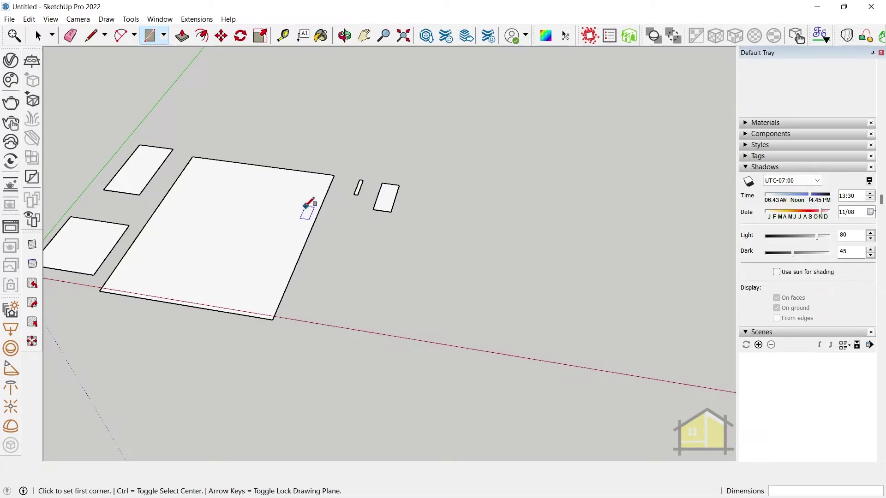
{"action": "scroll", "coordinate": [447, 237], "scroll_direction": "up", "scroll_amount": 1}
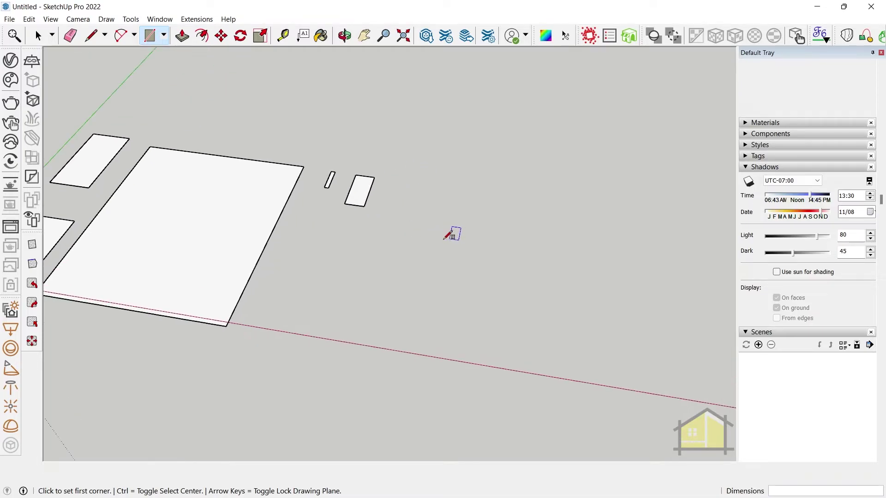
Draw a rectangle with its second side typed as ,5 (5 m) right of the small rectangles.
{"action": "left_click", "coordinate": [396, 186]}
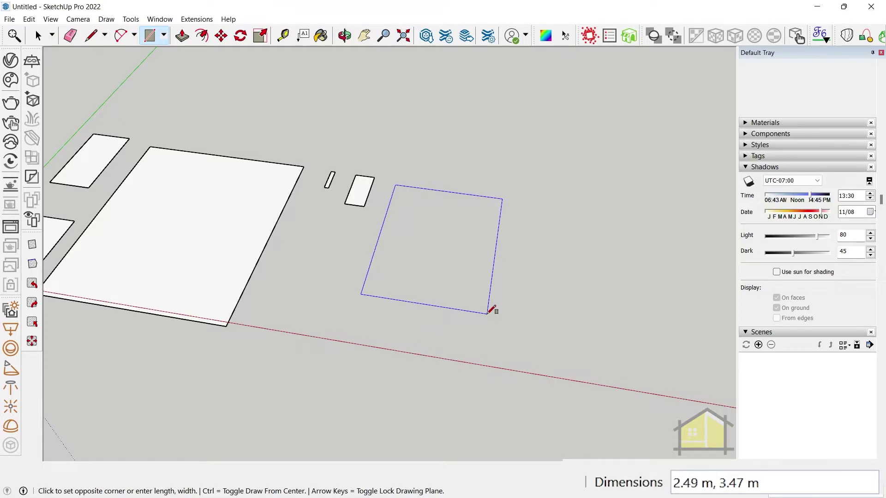
{"action": "type", "text": ","}
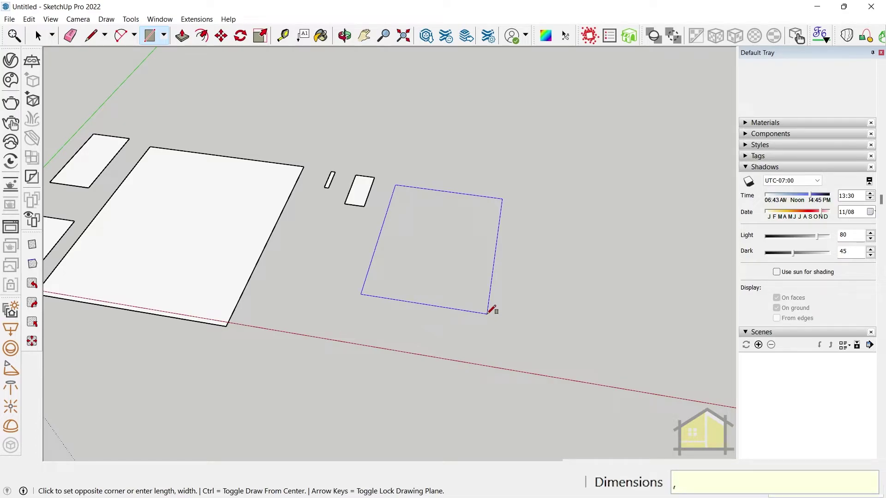
{"action": "type", "text": "5"}
{"action": "key", "text": "Return"}
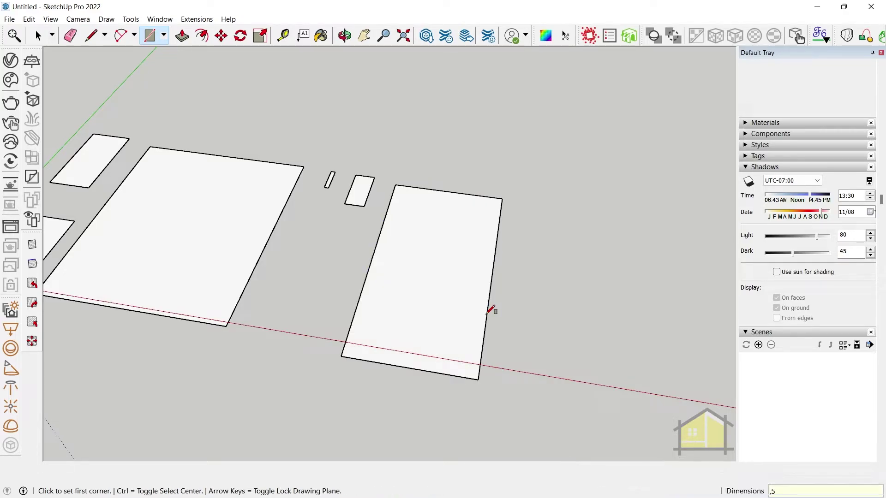
{"action": "key", "text": "space"}
{"action": "scroll", "coordinate": [373, 294], "scroll_direction": "down", "scroll_amount": 2}
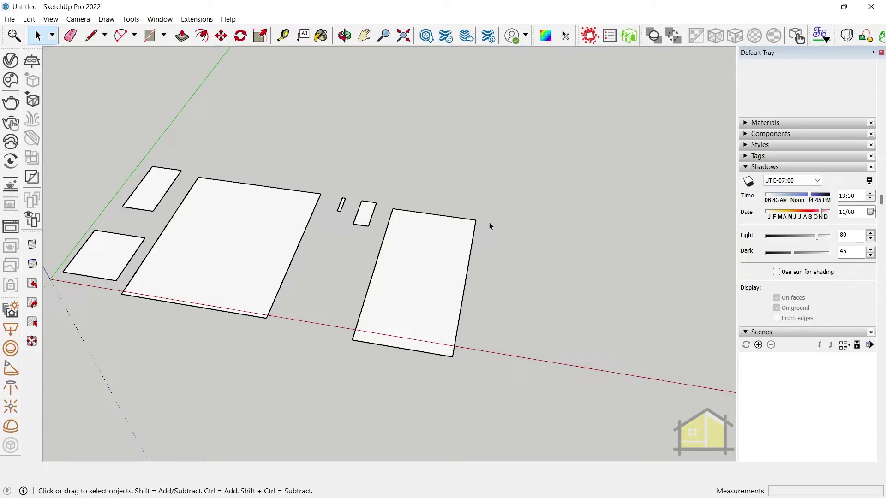
{"action": "scroll", "coordinate": [461, 261], "scroll_direction": "down", "scroll_amount": 2}
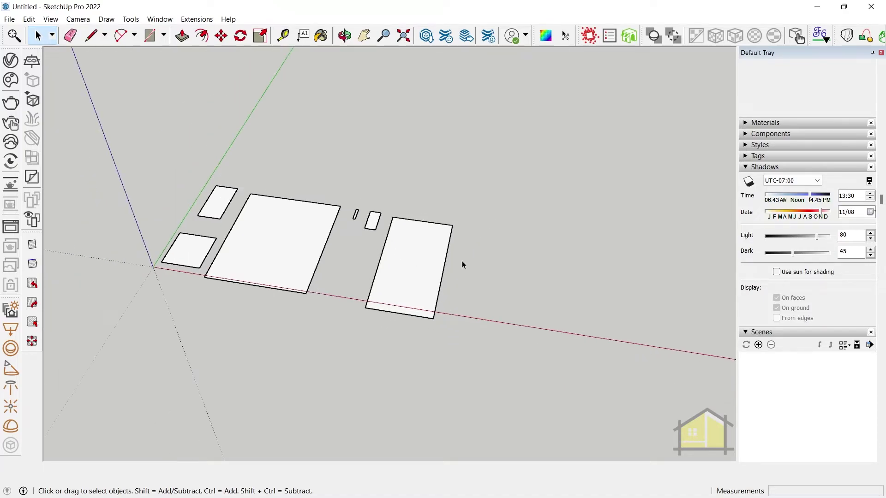
{"action": "scroll", "coordinate": [537, 259], "scroll_direction": "up", "scroll_amount": 2}
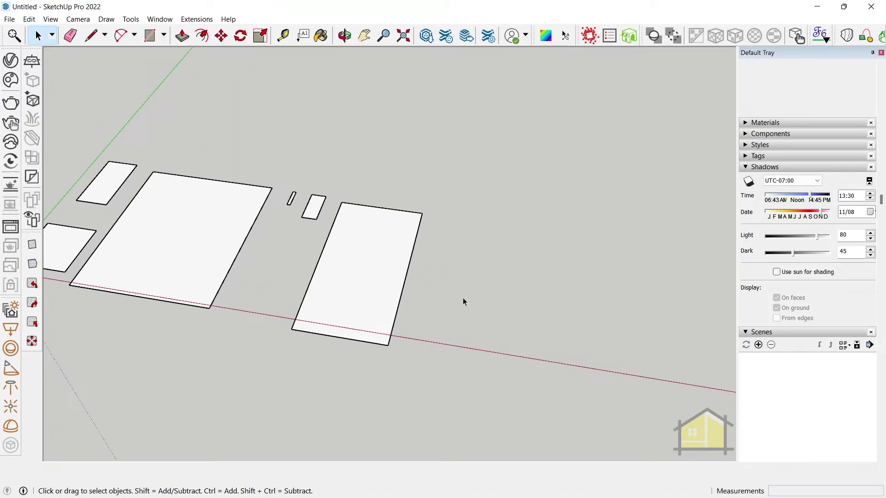
{"action": "scroll", "coordinate": [461, 286], "scroll_direction": "down", "scroll_amount": 1}
{"action": "key", "text": "r"}
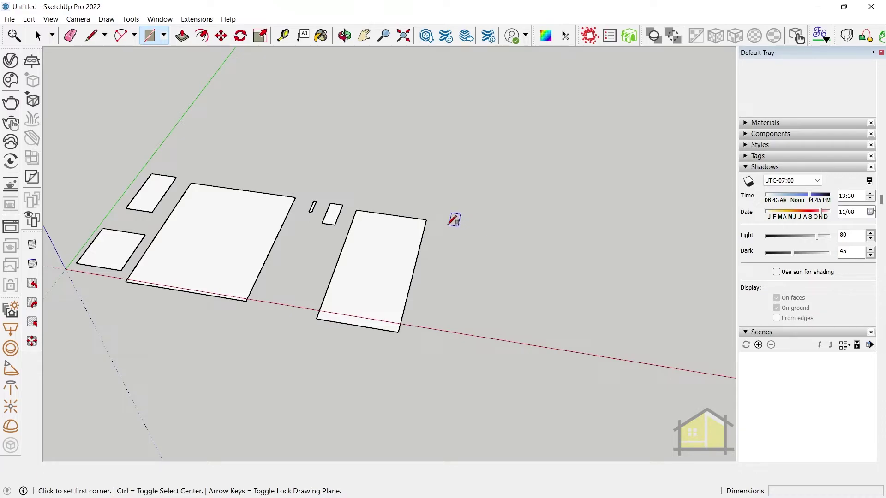
Draw a rectangle with its first side typed as 5, at the right end of the row.
{"action": "left_click", "coordinate": [442, 225]}
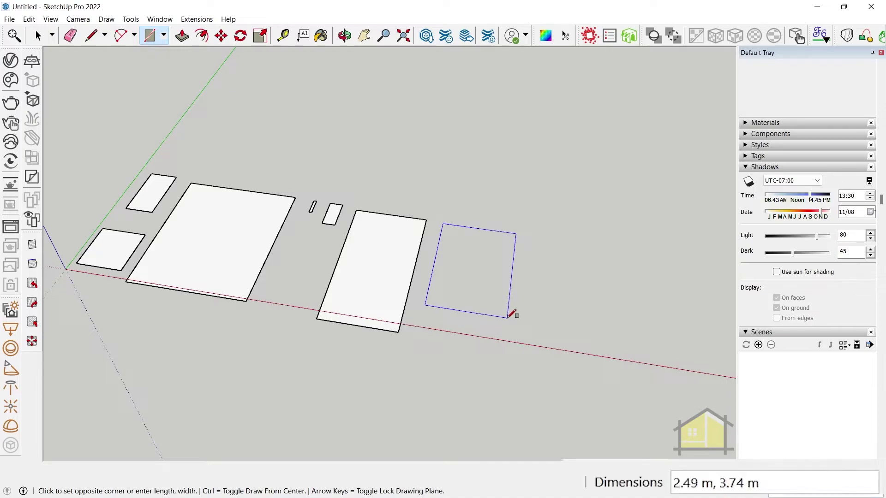
{"action": "type", "text": "5,"}
{"action": "key", "text": "Return"}
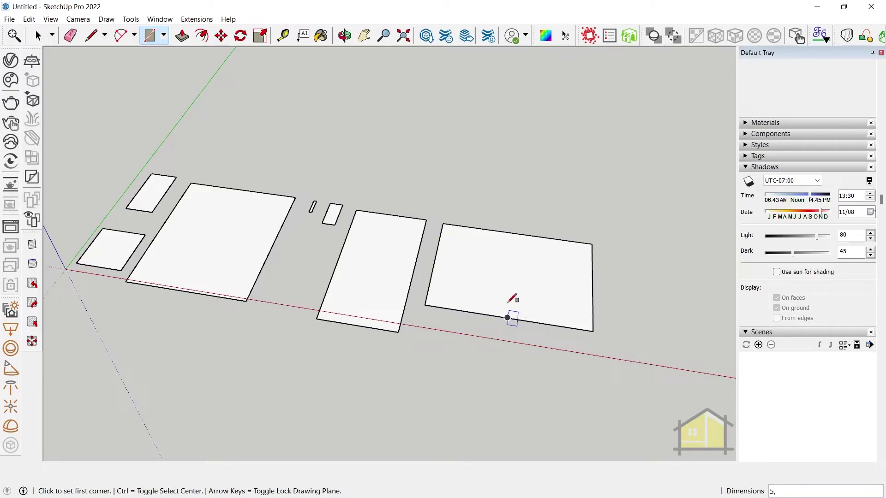
{"action": "left_click", "coordinate": [38, 35]}
{"action": "scroll", "coordinate": [367, 249], "scroll_direction": "down", "scroll_amount": 5}
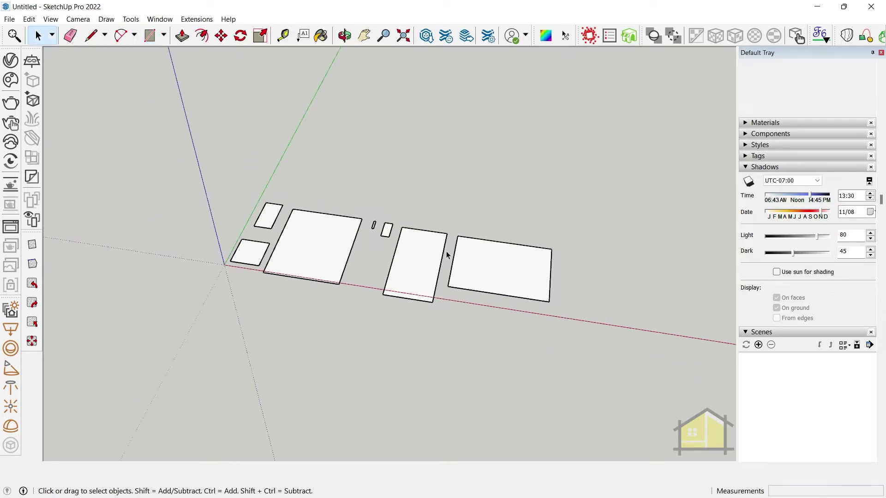
Draw a straight line on the ground behind the row of rectangles.
{"action": "scroll", "coordinate": [358, 179], "scroll_direction": "up", "scroll_amount": 3}
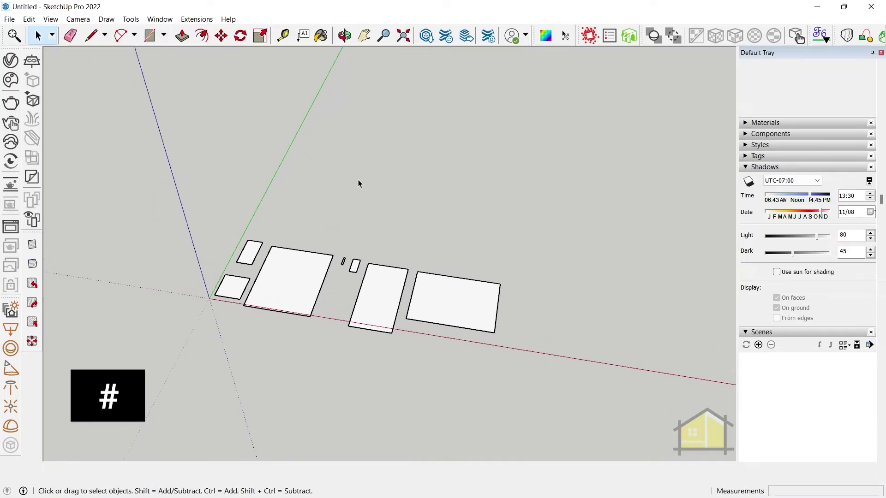
{"action": "left_click", "coordinate": [91, 36]}
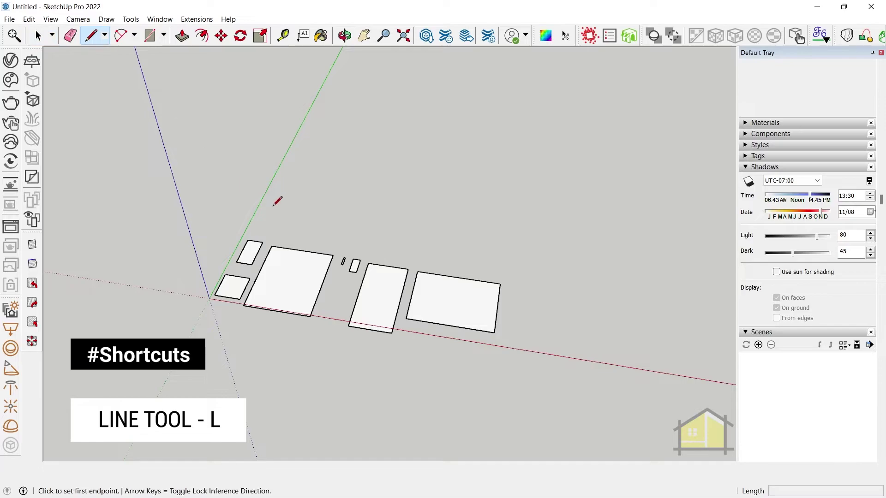
{"action": "scroll", "coordinate": [272, 196], "scroll_direction": "up", "scroll_amount": 2}
{"action": "left_click", "coordinate": [259, 202]}
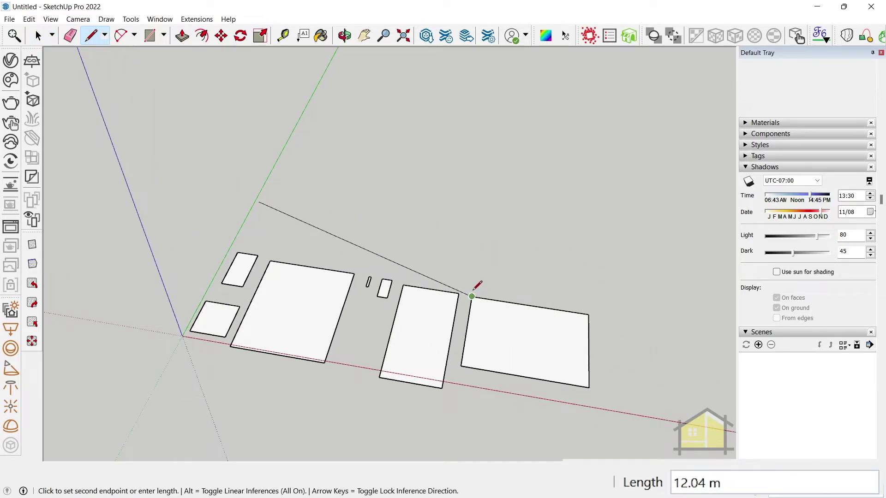
{"action": "left_click", "coordinate": [461, 229]}
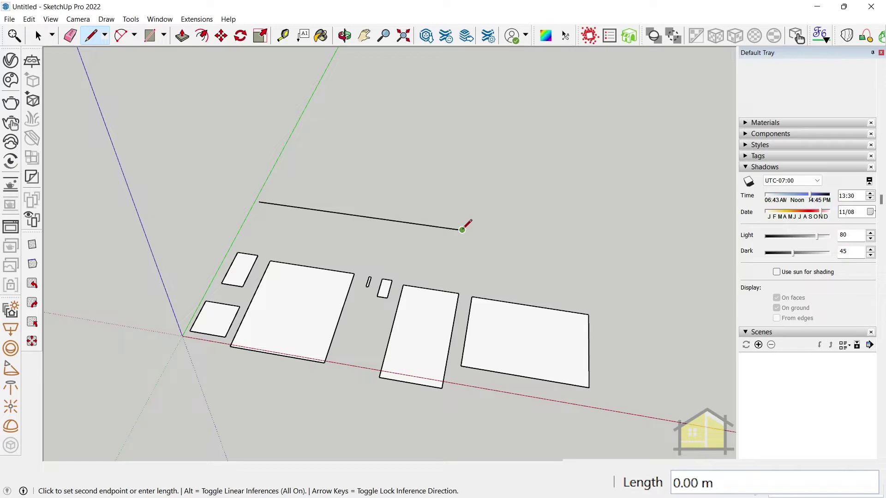
Retype the line's length as 5m, 7, 8, 10 and finally 15, then return to Select.
{"action": "type", "text": "5m"}
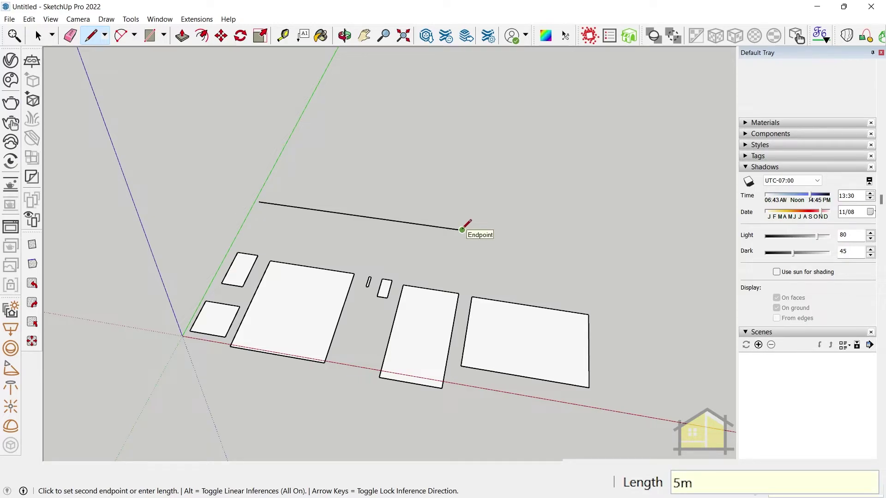
{"action": "key", "text": "Return"}
{"action": "type", "text": "7"}
{"action": "key", "text": "Return"}
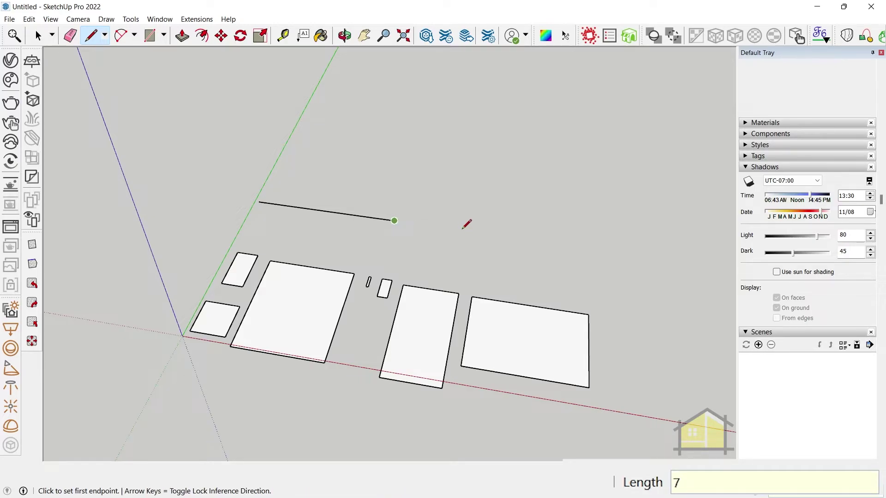
{"action": "type", "text": "8"}
{"action": "key", "text": "Return"}
{"action": "type", "text": "10"}
{"action": "key", "text": "Return"}
{"action": "type", "text": "15"}
{"action": "key", "text": "Return"}
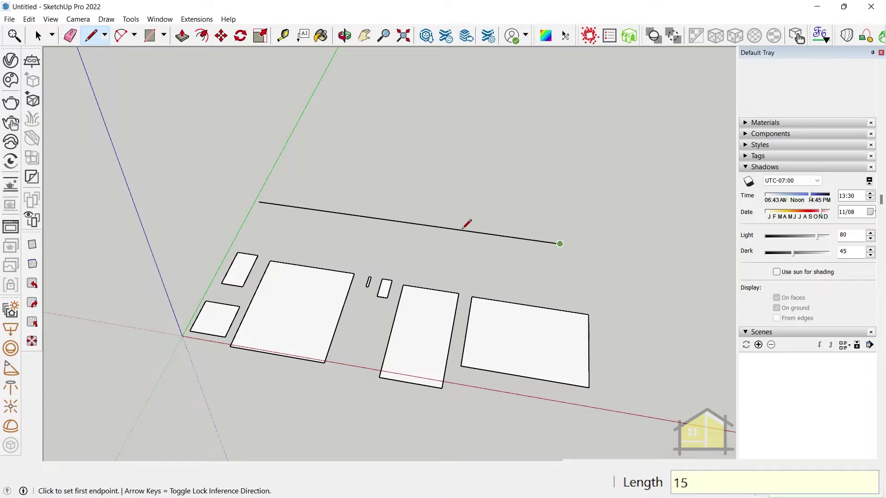
{"action": "key", "text": "space"}
{"action": "scroll", "coordinate": [390, 231], "scroll_direction": "down", "scroll_amount": 4}
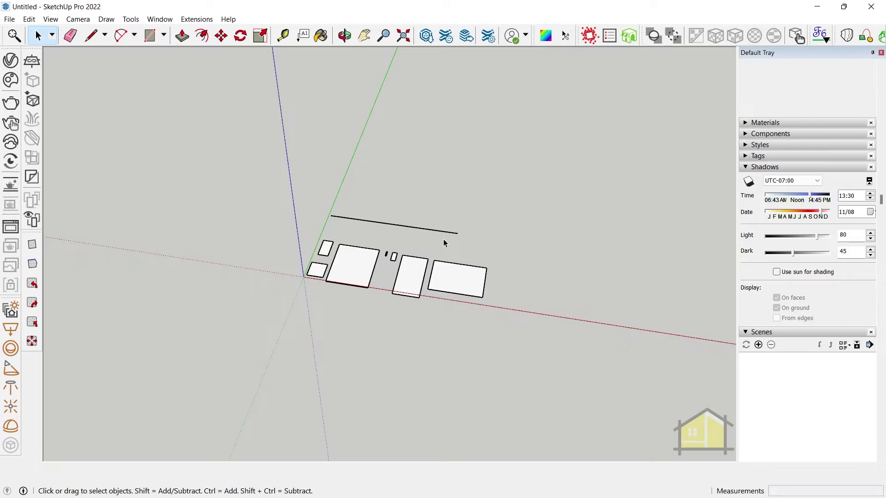
{"action": "scroll", "coordinate": [418, 236], "scroll_direction": "up", "scroll_amount": 3}
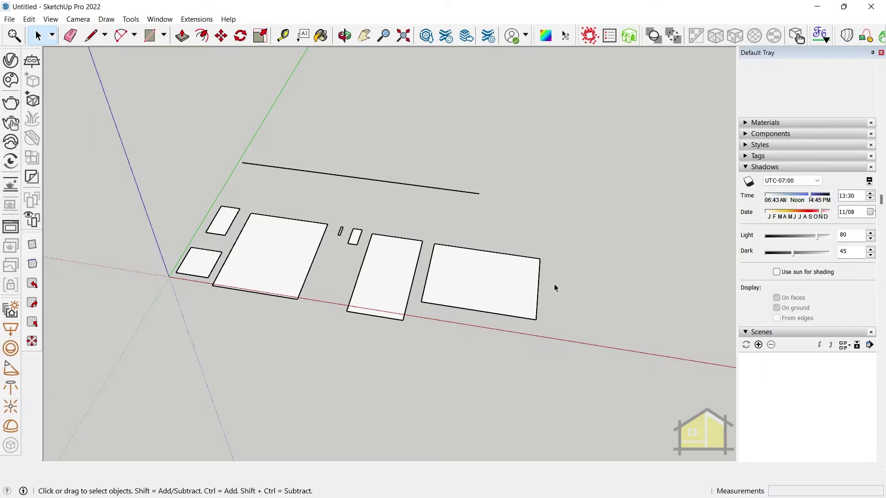
{"action": "scroll", "coordinate": [277, 246], "scroll_direction": "down", "scroll_amount": 1}
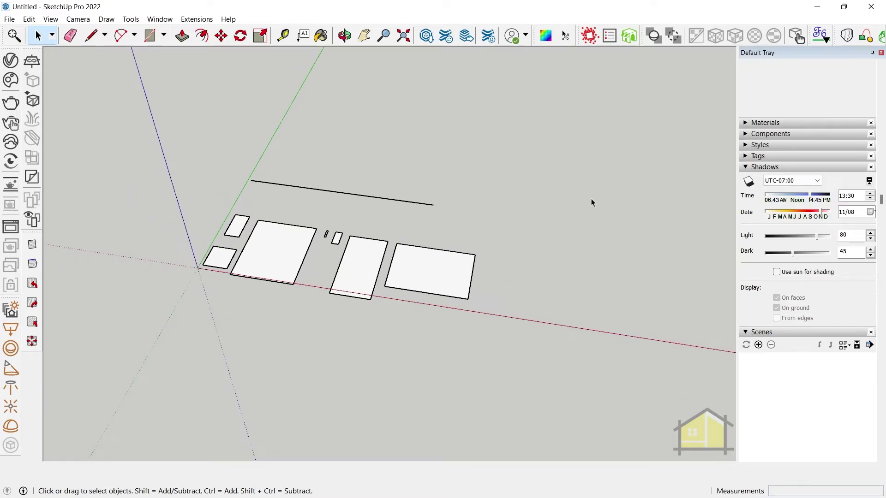
{"action": "scroll", "coordinate": [559, 194], "scroll_direction": "up", "scroll_amount": 1}
Draw a circle with a 4 m radius centred near the end of the long line.
{"action": "key", "text": "c"}
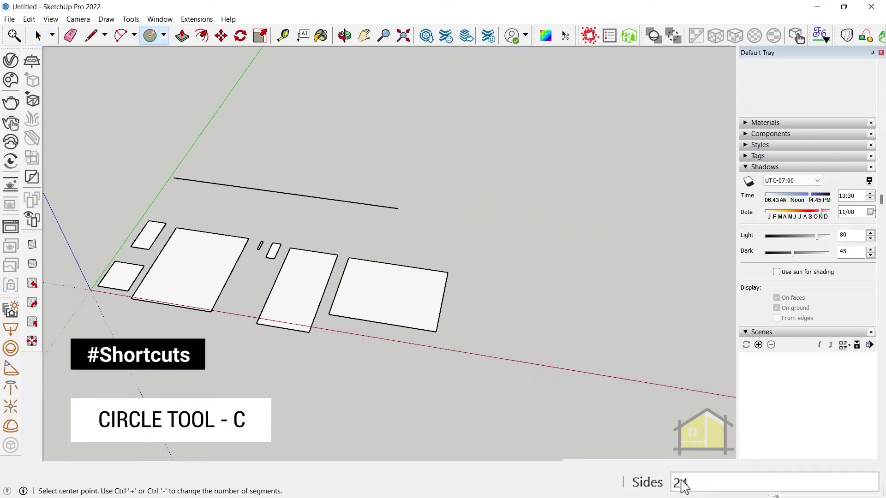
{"action": "scroll", "coordinate": [459, 228], "scroll_direction": "up", "scroll_amount": 1}
{"action": "left_click", "coordinate": [458, 227]}
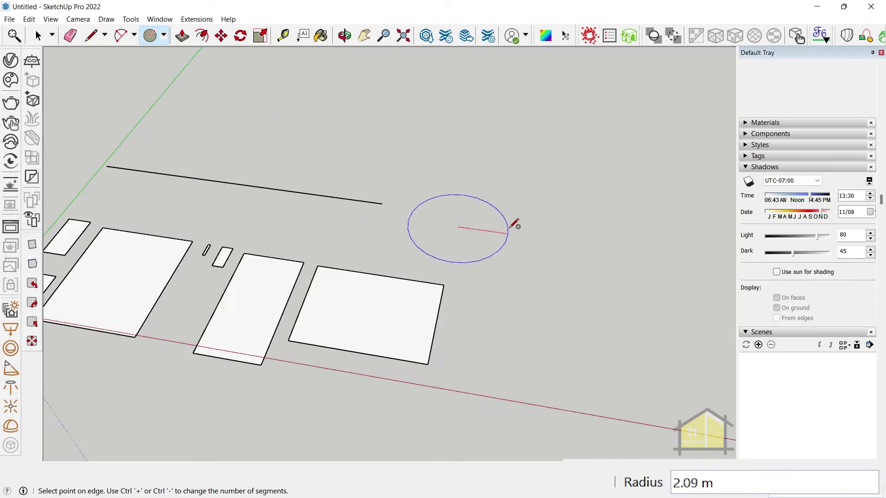
{"action": "type", "text": "4"}
{"action": "key", "text": "Return"}
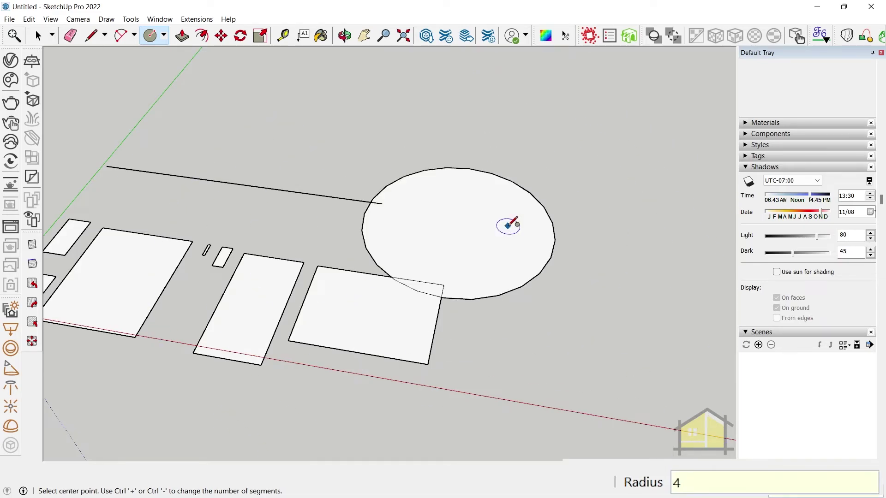
Rebuild the circle with 10 sides, then with 50 smooth segments.
{"action": "scroll", "coordinate": [469, 175], "scroll_direction": "up", "scroll_amount": 3}
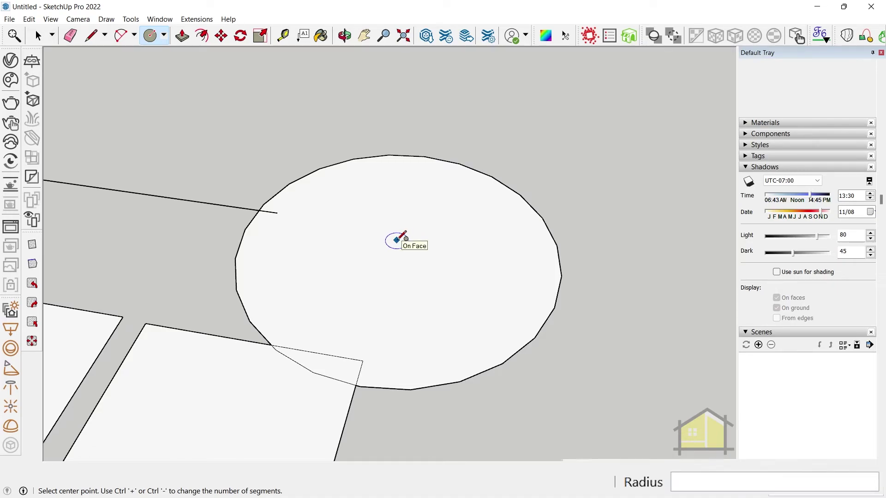
{"action": "type", "text": "0"}
{"action": "key", "text": "Return"}
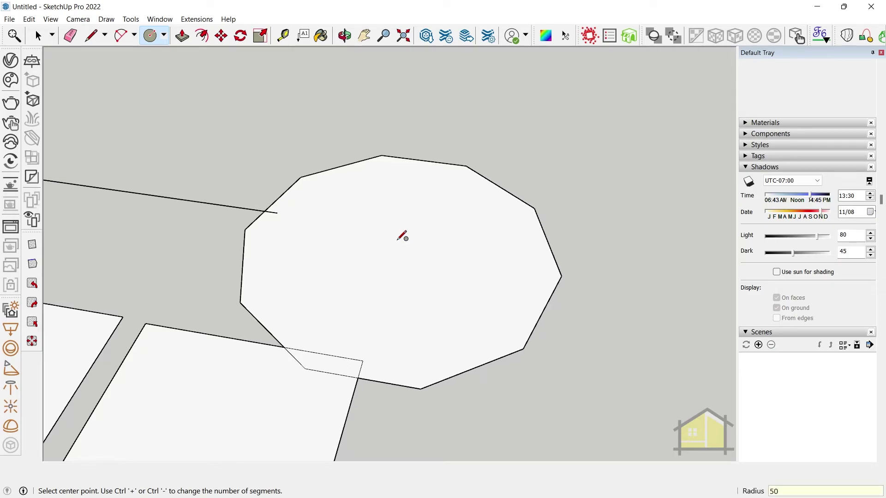
{"action": "key", "text": "Return"}
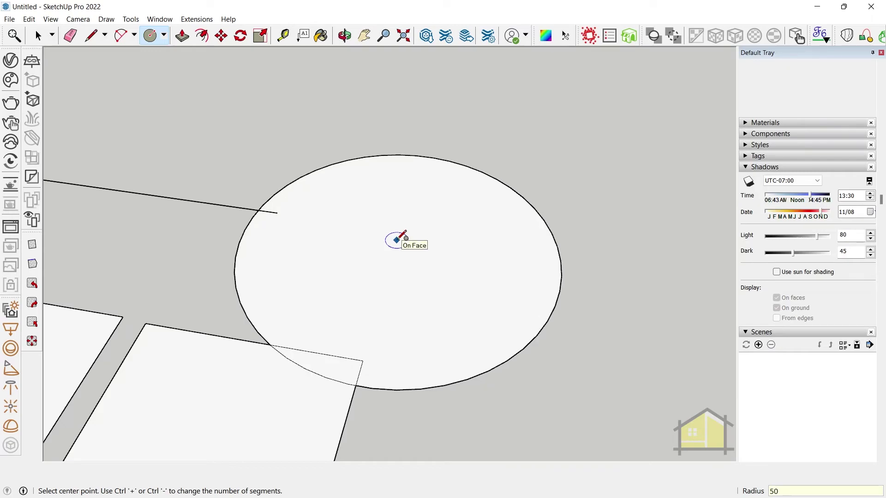
{"action": "scroll", "coordinate": [341, 212], "scroll_direction": "down", "scroll_amount": 3}
{"action": "key", "text": "space"}
{"action": "scroll", "coordinate": [366, 253], "scroll_direction": "down", "scroll_amount": 2}
{"action": "scroll", "coordinate": [461, 225], "scroll_direction": "up", "scroll_amount": 2}
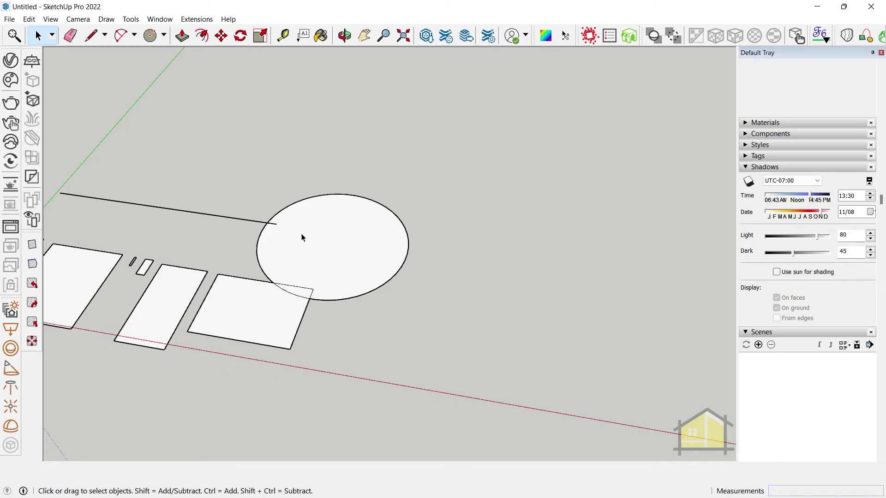
Draw a 5-sided polygon of 4 m radius centred near the red axis beside the circle.
{"action": "scroll", "coordinate": [396, 268], "scroll_direction": "down", "scroll_amount": 1}
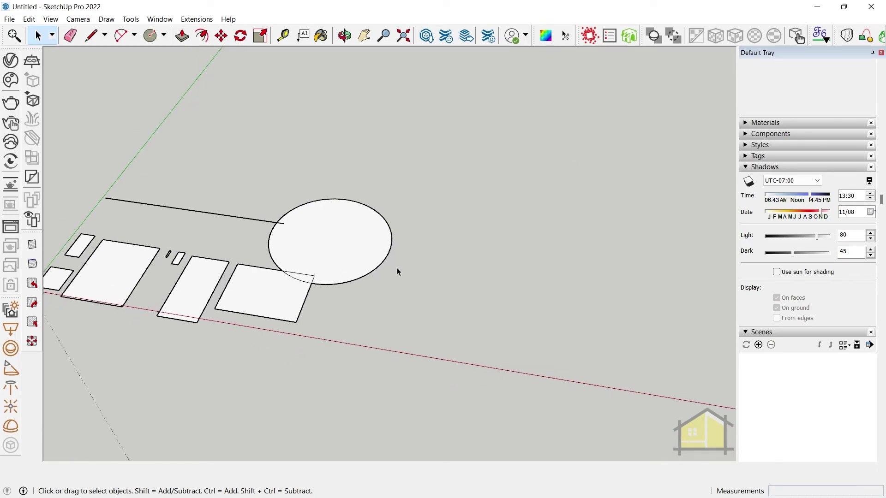
{"action": "key", "text": "c"}
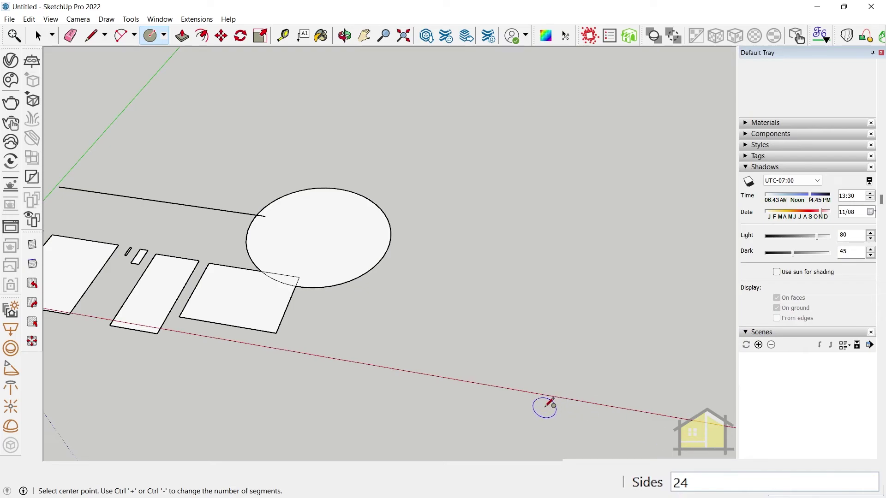
{"action": "type", "text": "5"}
{"action": "key", "text": "Return"}
{"action": "left_click", "coordinate": [409, 323]}
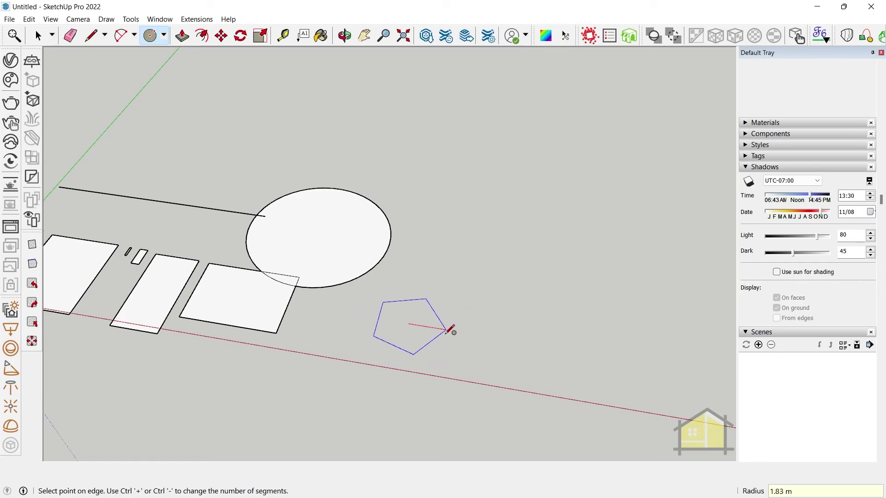
{"action": "left_click", "coordinate": [423, 265]}
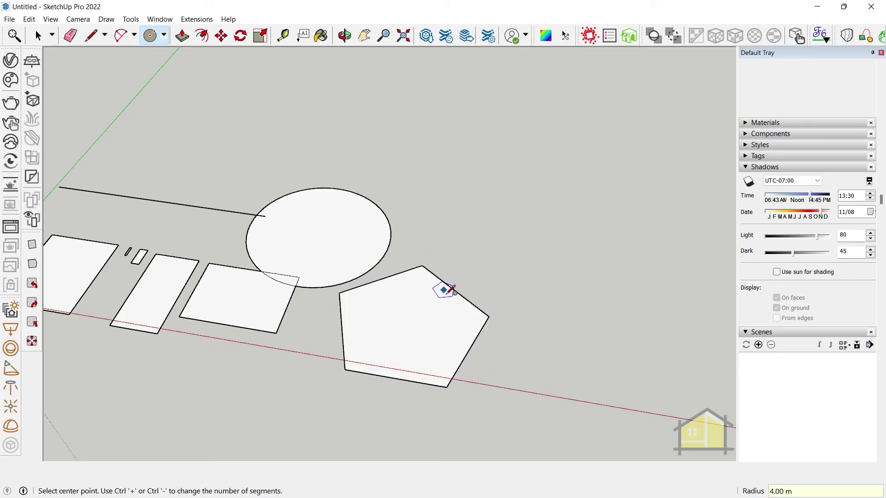
{"action": "key", "text": "space"}
{"action": "scroll", "coordinate": [467, 281], "scroll_direction": "down", "scroll_amount": 5}
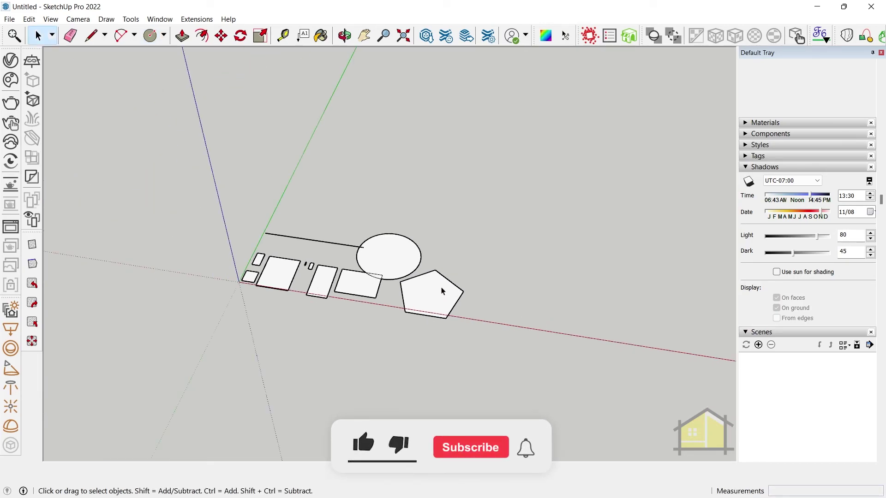
{"action": "scroll", "coordinate": [390, 285], "scroll_direction": "up", "scroll_amount": 5}
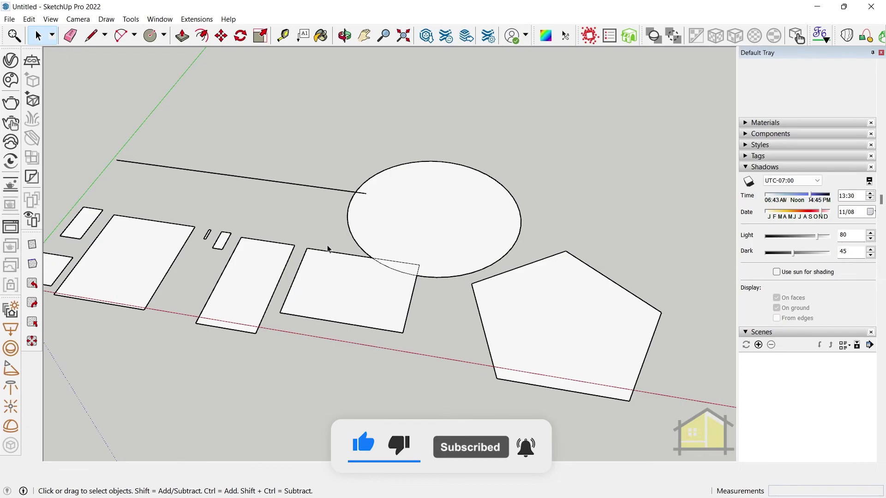
{"action": "scroll", "coordinate": [346, 236], "scroll_direction": "down", "scroll_amount": 3}
{"action": "scroll", "coordinate": [332, 274], "scroll_direction": "up", "scroll_amount": 4}
{"action": "middle_click_drag", "start_coordinate": [332, 274], "coordinate": [213, 198]}
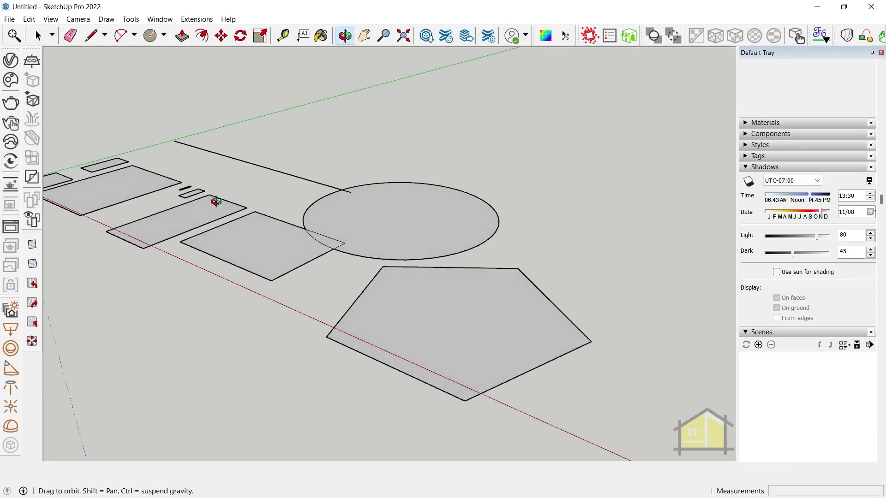
{"action": "scroll", "coordinate": [471, 275], "scroll_direction": "up", "scroll_amount": 1}
{"action": "scroll", "coordinate": [438, 250], "scroll_direction": "down", "scroll_amount": 3}
{"action": "scroll", "coordinate": [371, 236], "scroll_direction": "up", "scroll_amount": 4}
{"action": "scroll", "coordinate": [370, 236], "scroll_direction": "up", "scroll_amount": 2}
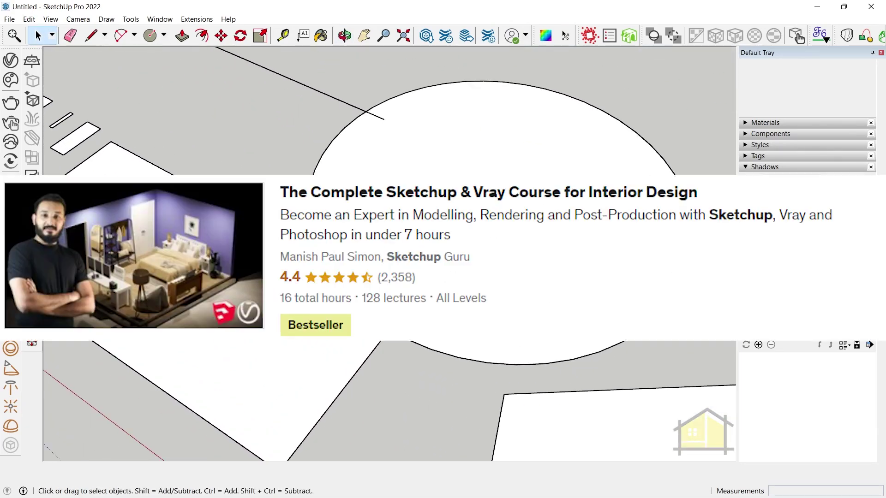
{"action": "scroll", "coordinate": [371, 236], "scroll_direction": "down", "scroll_amount": 3}
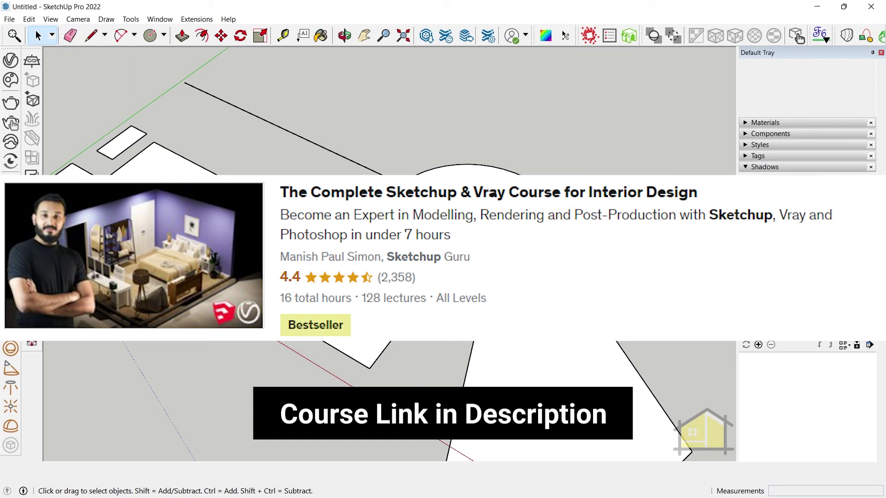